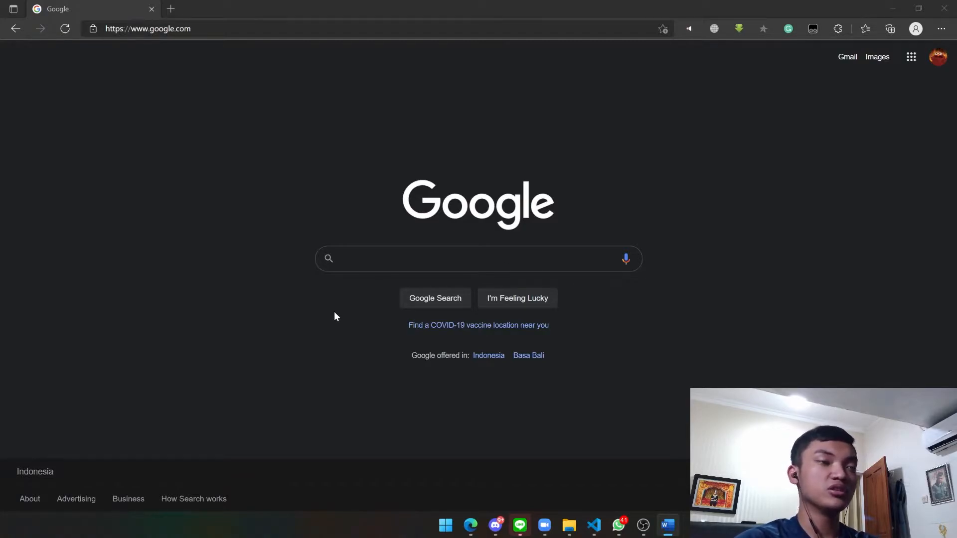
# Search Google in Edge for 'mendeley'
pyautogui.click(379, 260)
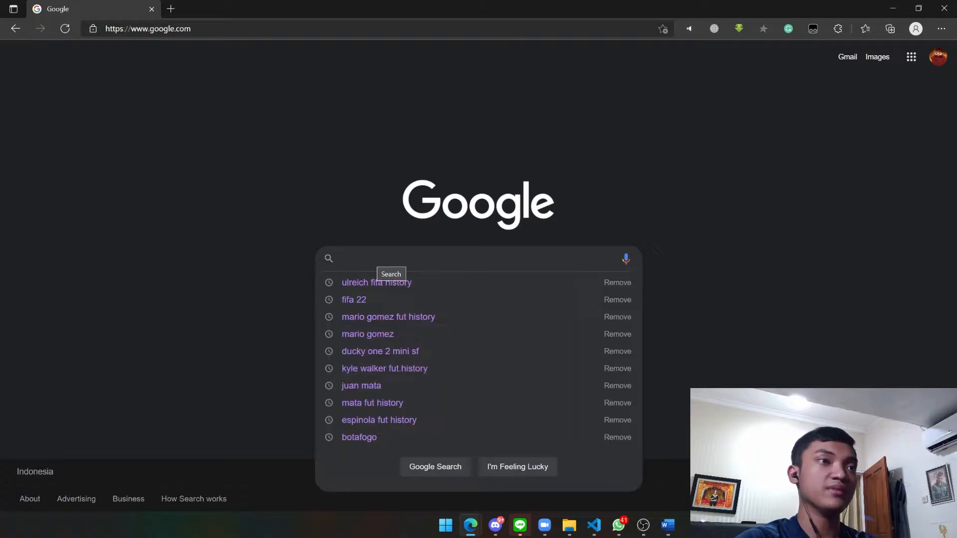
pyautogui.click(209, 323)
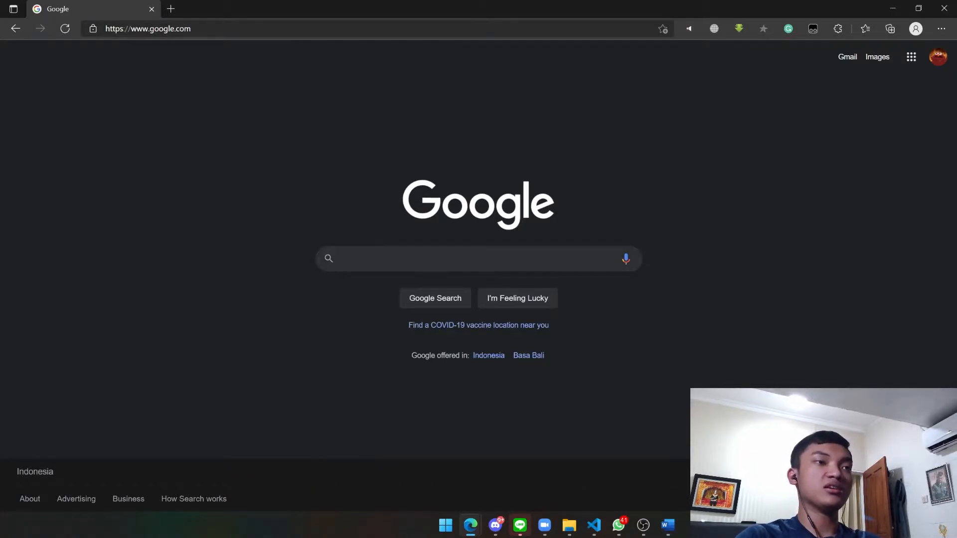
pyautogui.click(379, 260)
pyautogui.write('mendeley')
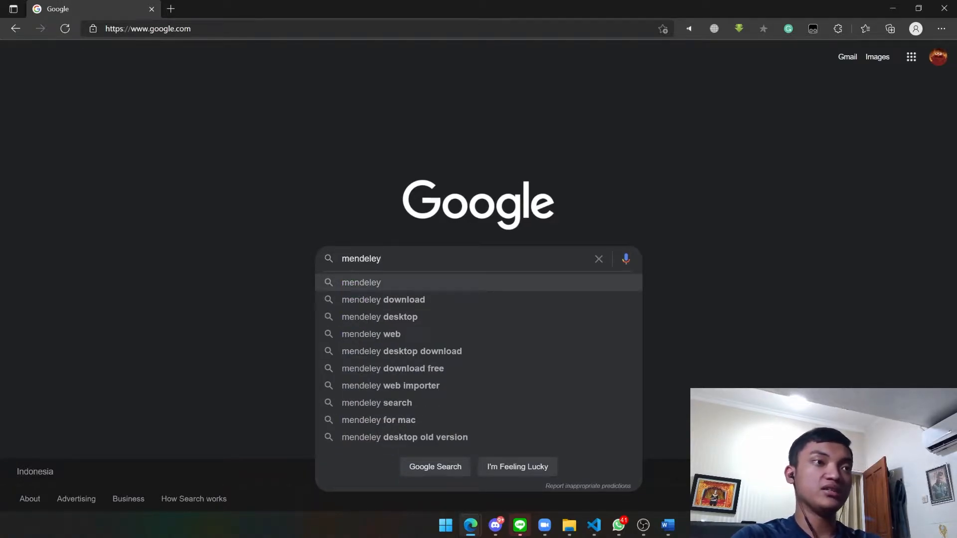
pyautogui.press('Return')
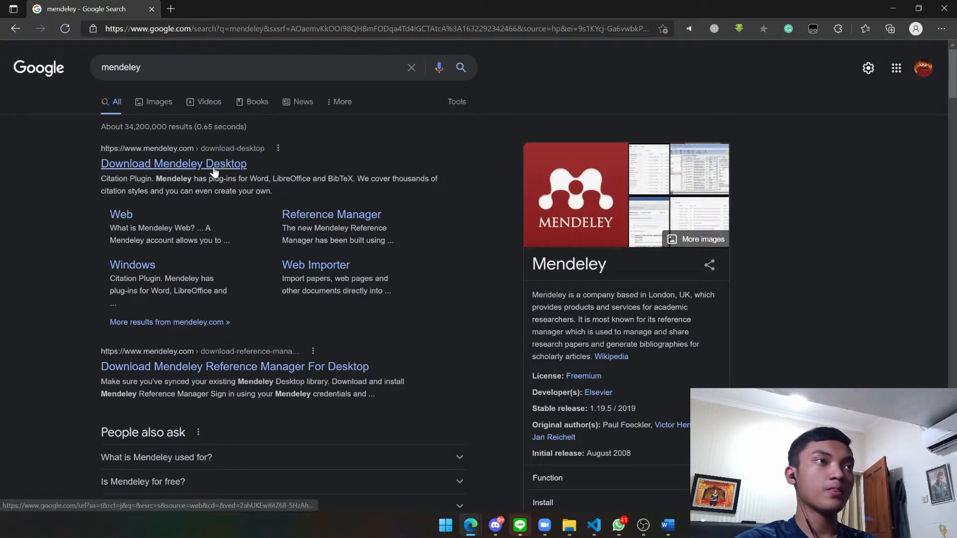
# Open the 'Download Mendeley Desktop' result and accept all cookies
pyautogui.click(232, 166)
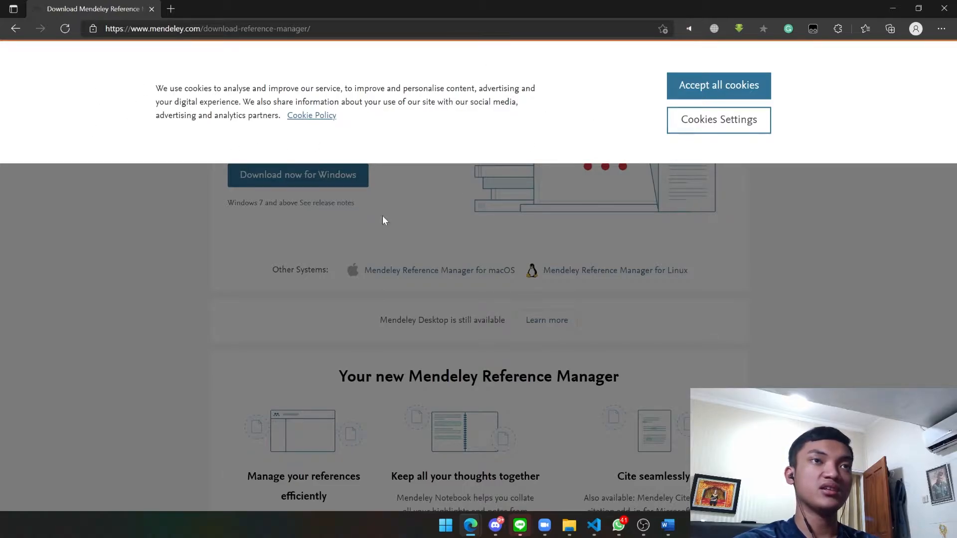
pyautogui.click(698, 89)
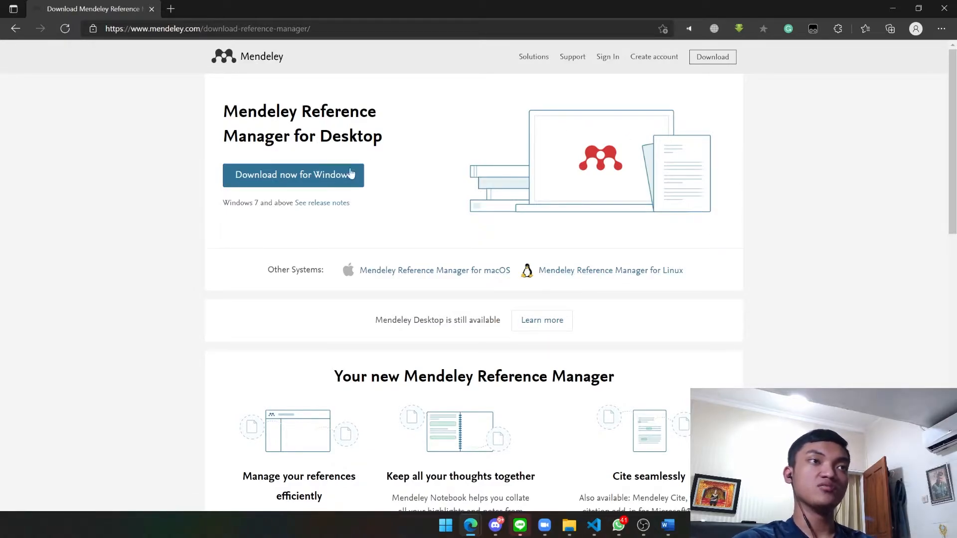
# Download mendeley-reference-manager-2.57.0.exe for Windows and run the installer from Edge's downloads
pyautogui.click(282, 183)
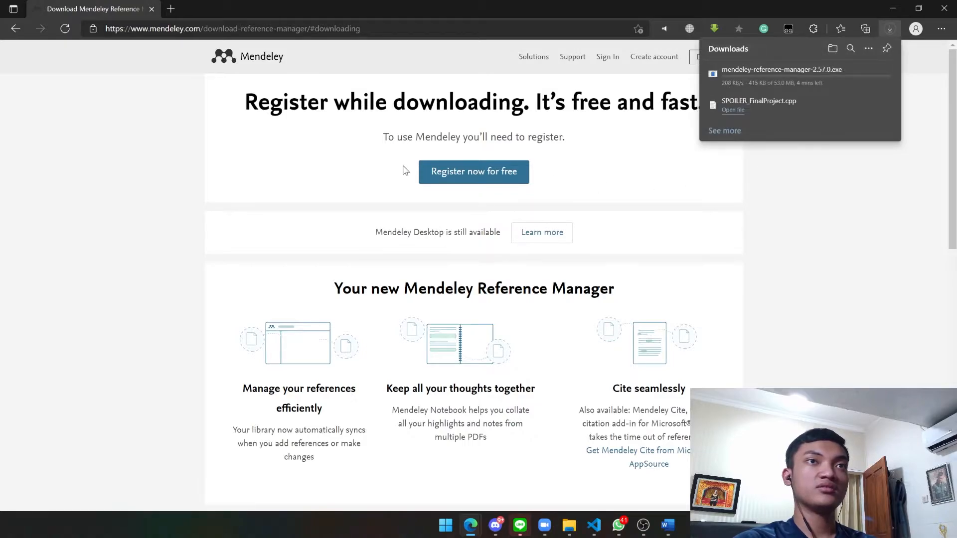
pyautogui.moveTo(753, 103)
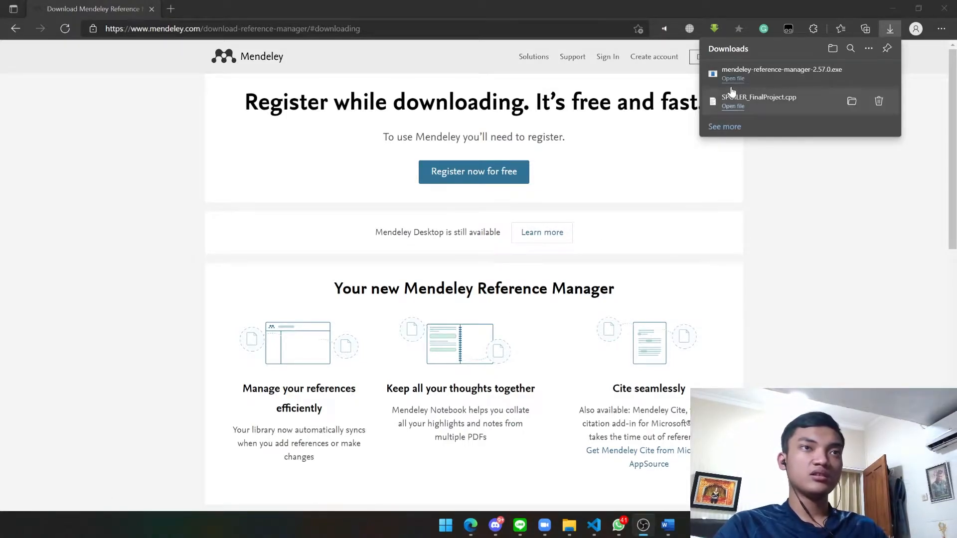
pyautogui.click(734, 84)
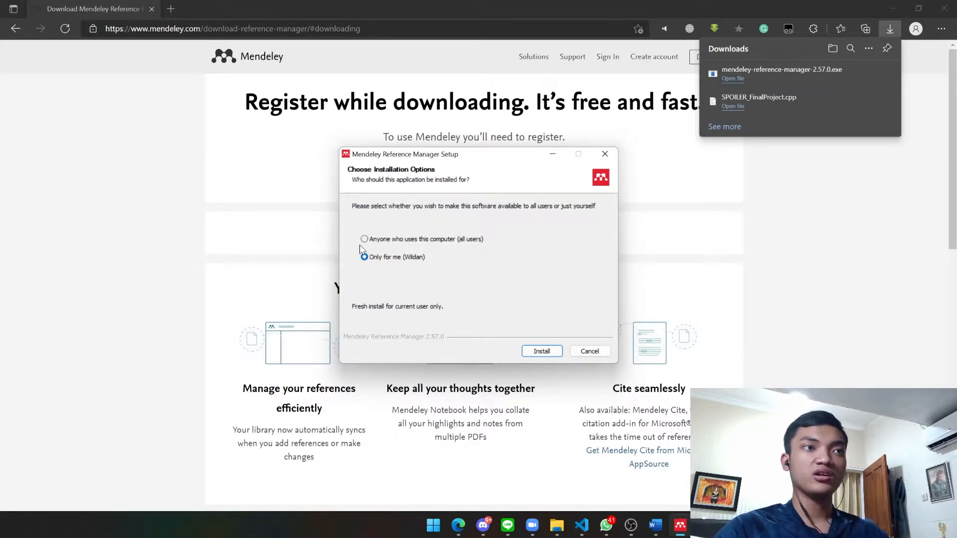
# Install Mendeley Reference Manager for all users, then finish setup with it launching
pyautogui.click(430, 241)
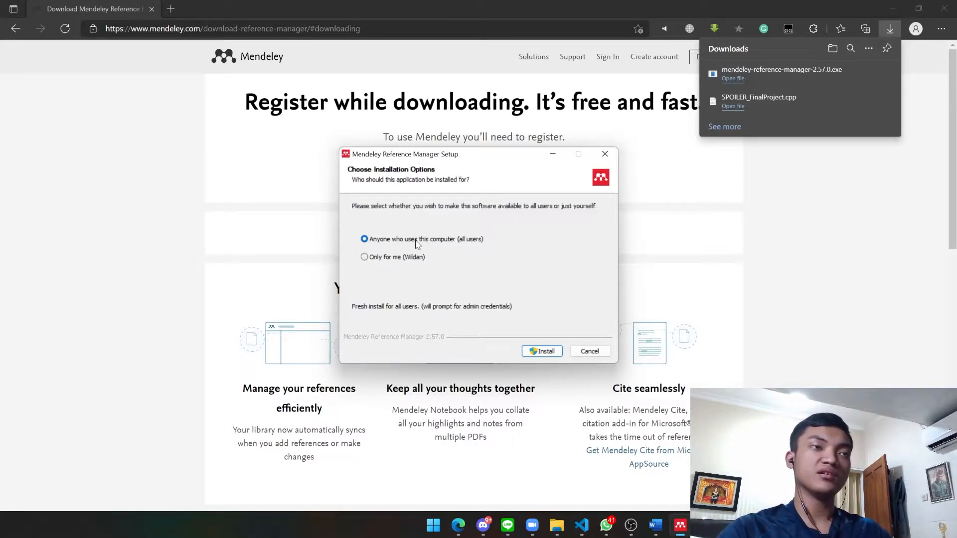
pyautogui.click(395, 257)
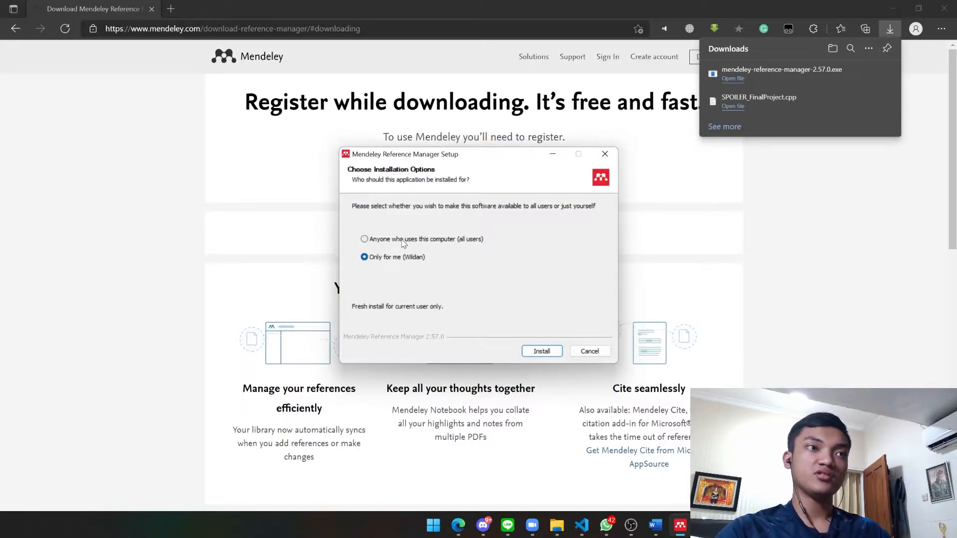
pyautogui.click(403, 241)
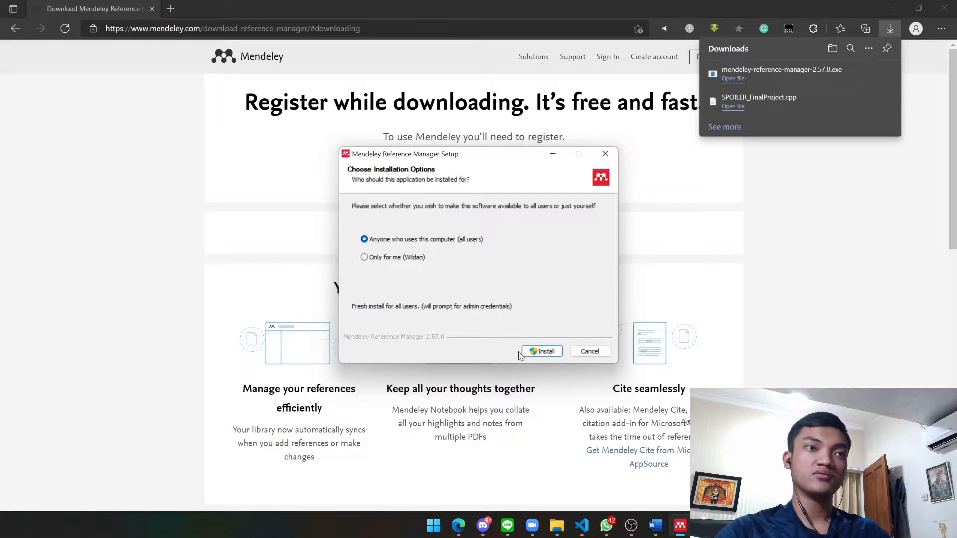
pyautogui.click(542, 352)
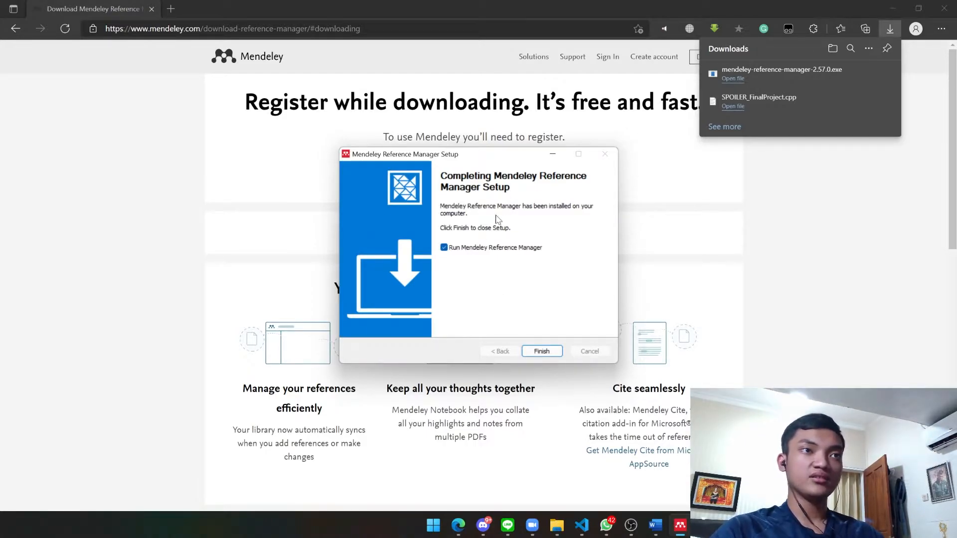
pyautogui.click(542, 352)
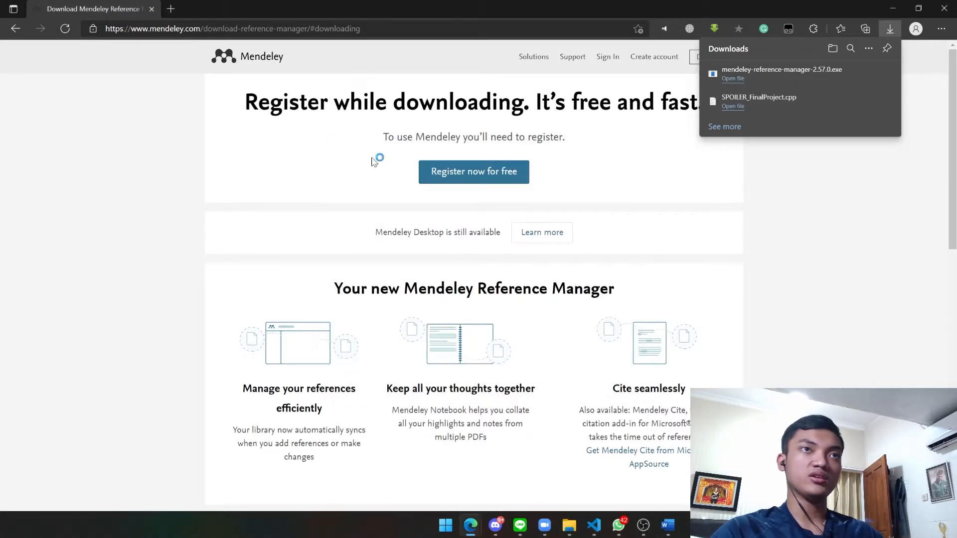
# Enter the account e-mail address on Mendeley's Welcome screen and continue
pyautogui.moveTo(458, 525)
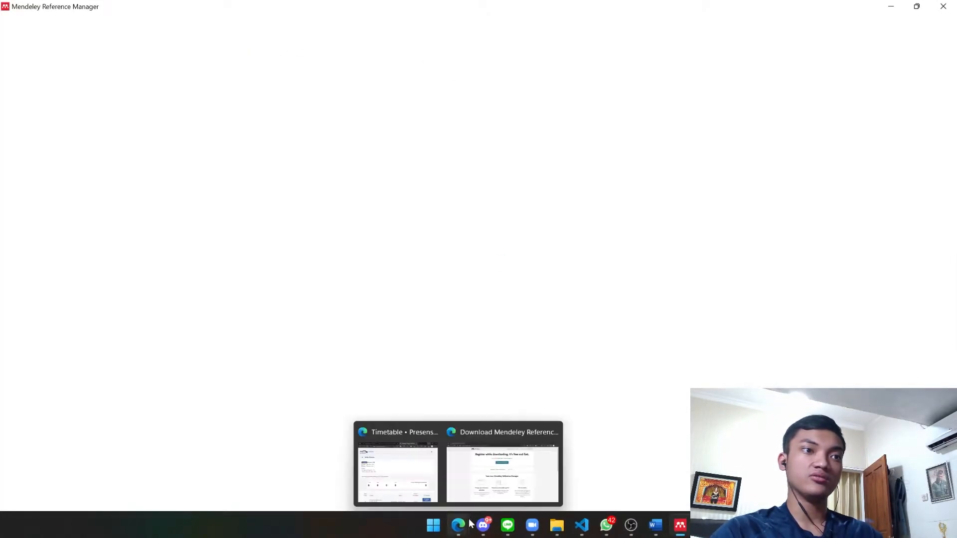
pyautogui.click(493, 481)
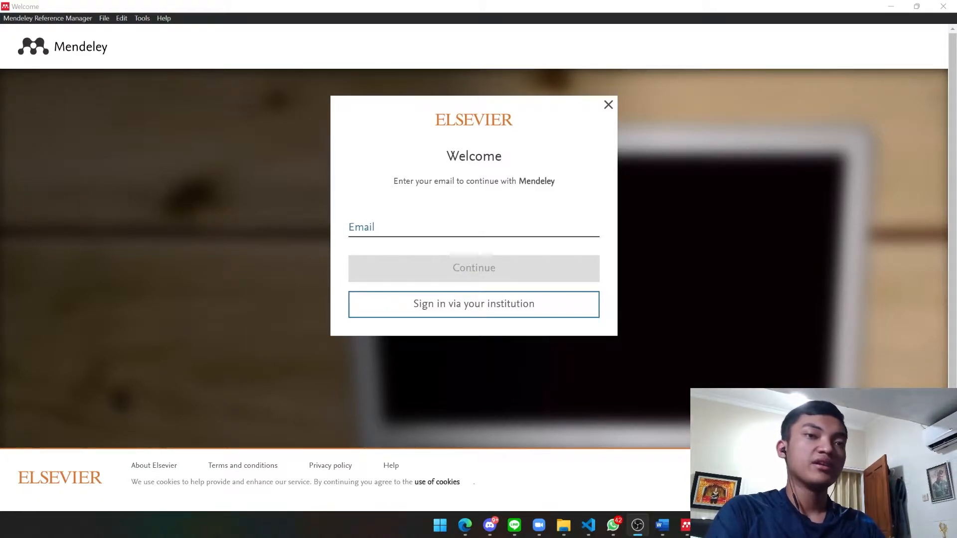
pyautogui.click(425, 232)
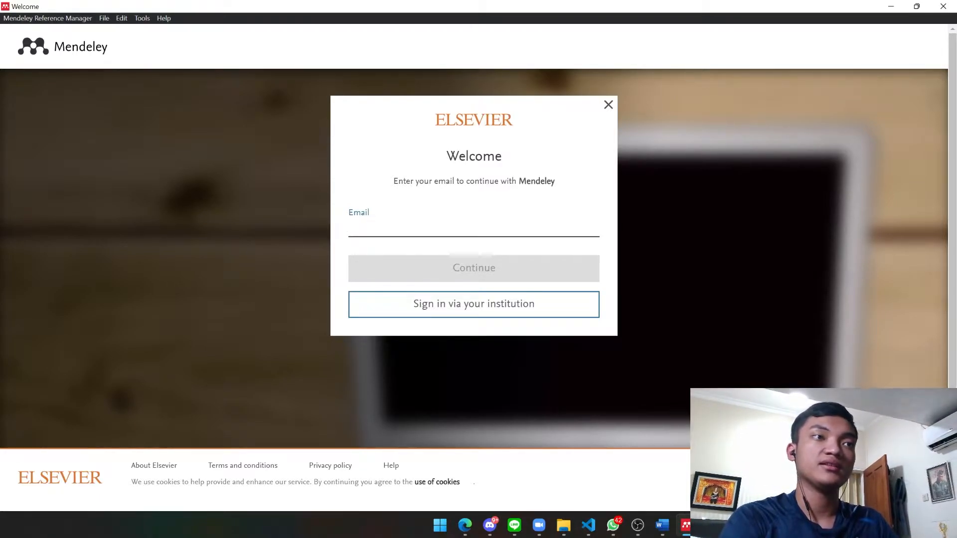
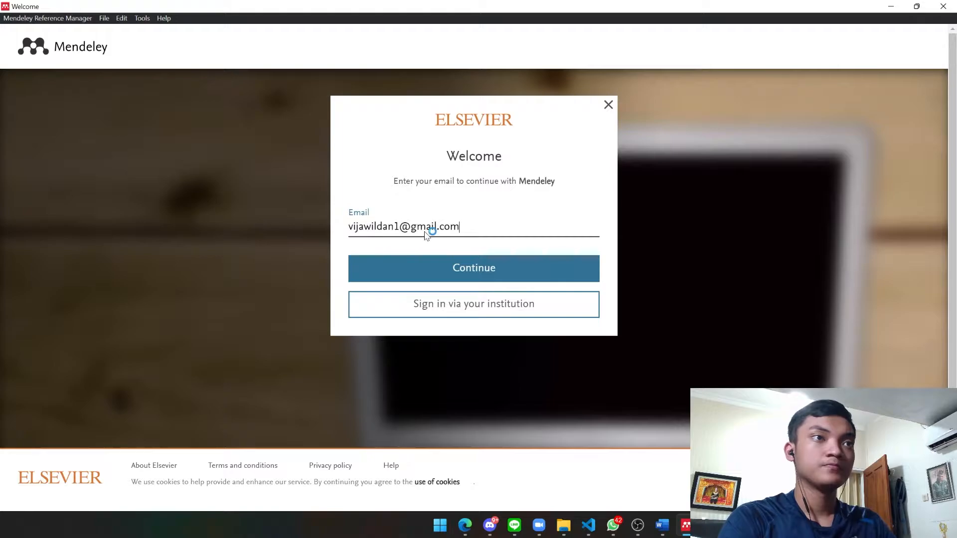
pyautogui.press('Return')
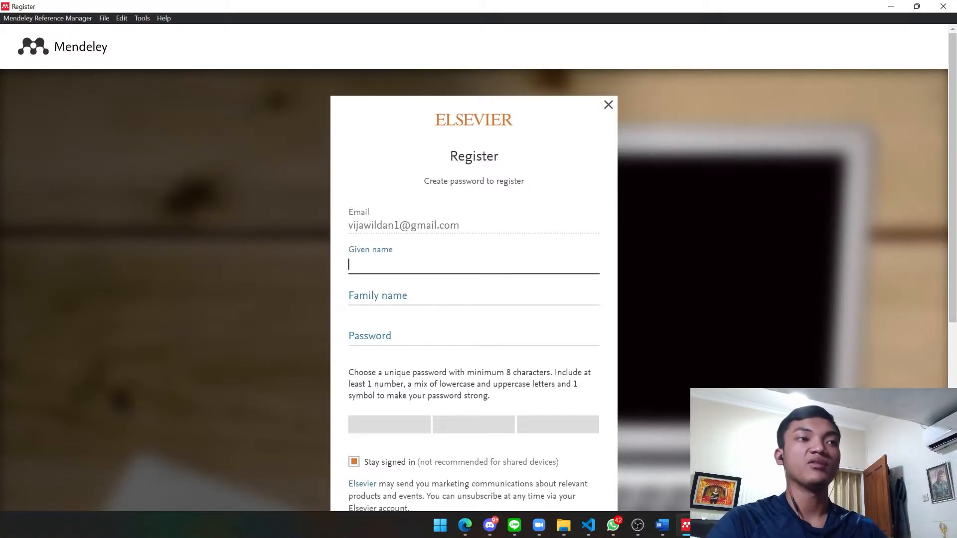
# Fill in the given name and family name on the Elsevier Register form
pyautogui.scroll(-2, 384, 252)
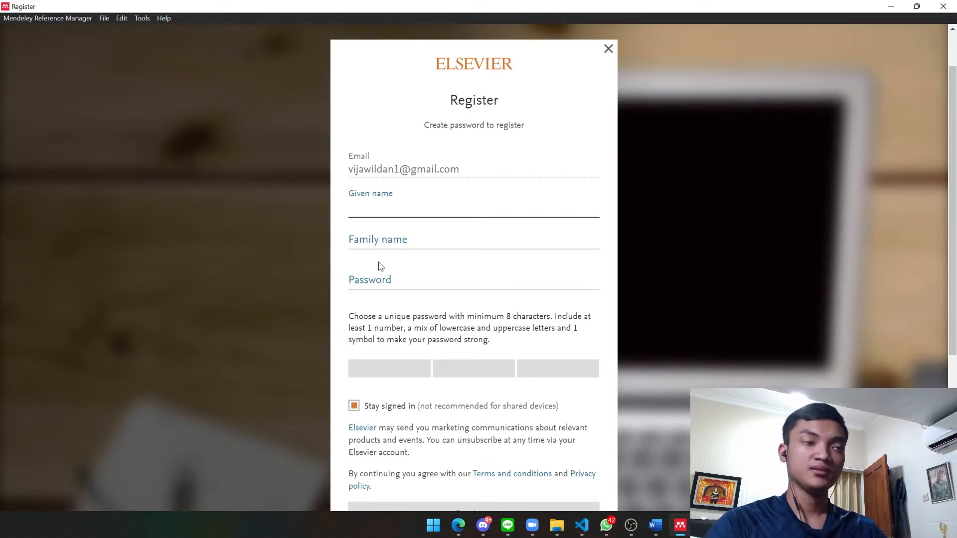
pyautogui.press('Tab')
pyautogui.press('Tab')
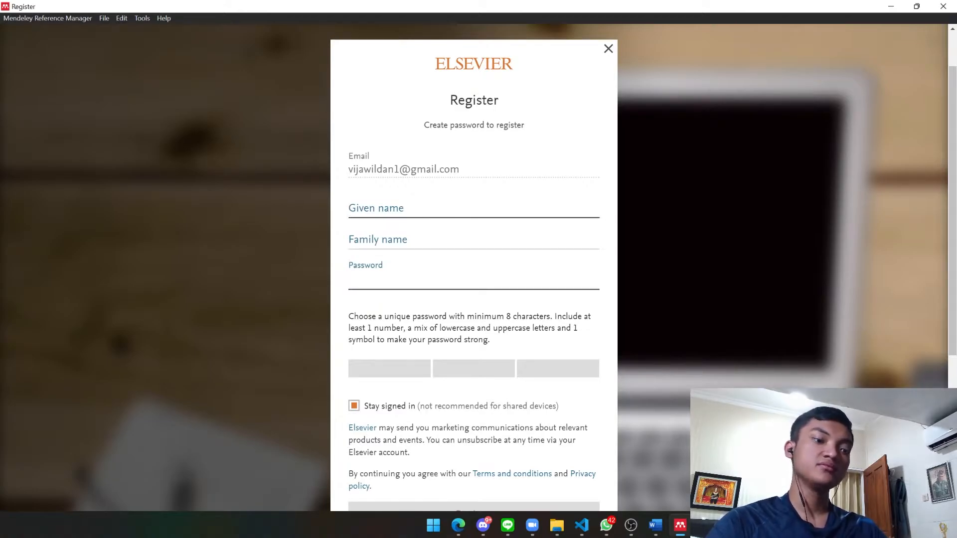
pyautogui.click(354, 208)
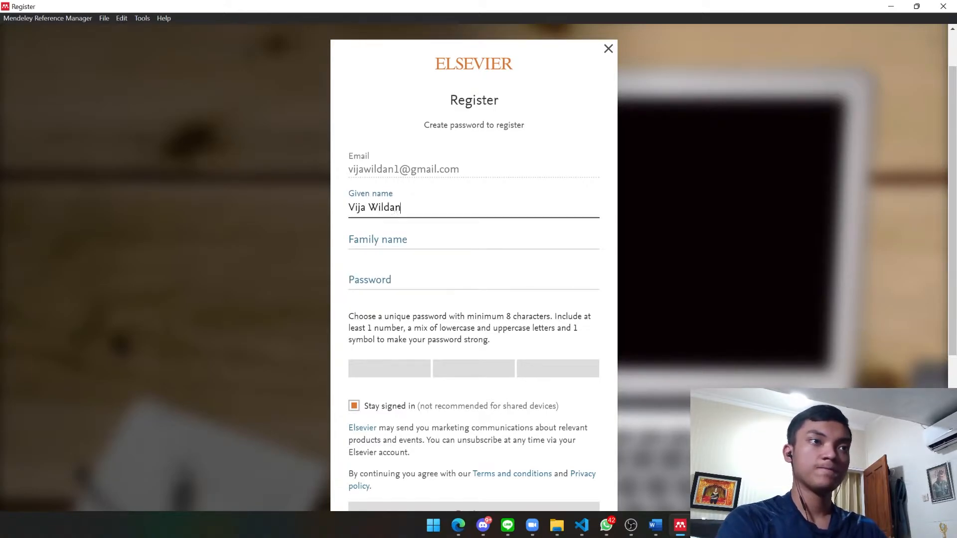
pyautogui.click(406, 238)
pyautogui.write('Gita')
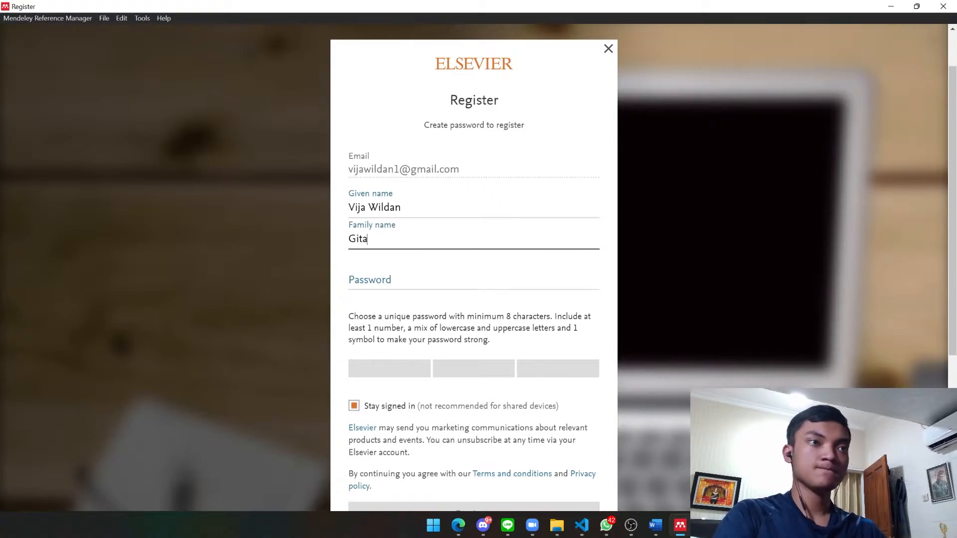
# Enter the account password and submit the registration
pyautogui.press('Tab')
pyautogui.write('••••')
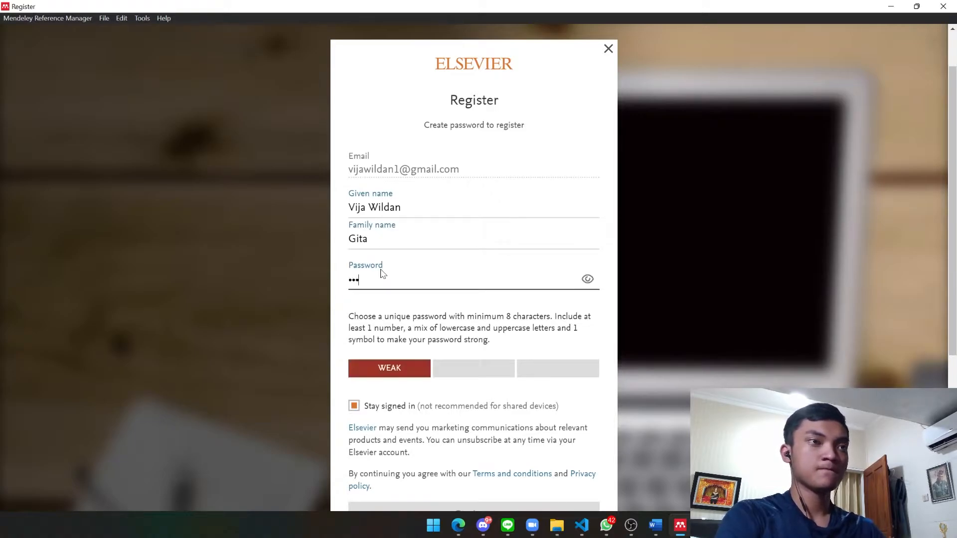
pyautogui.write('••••')
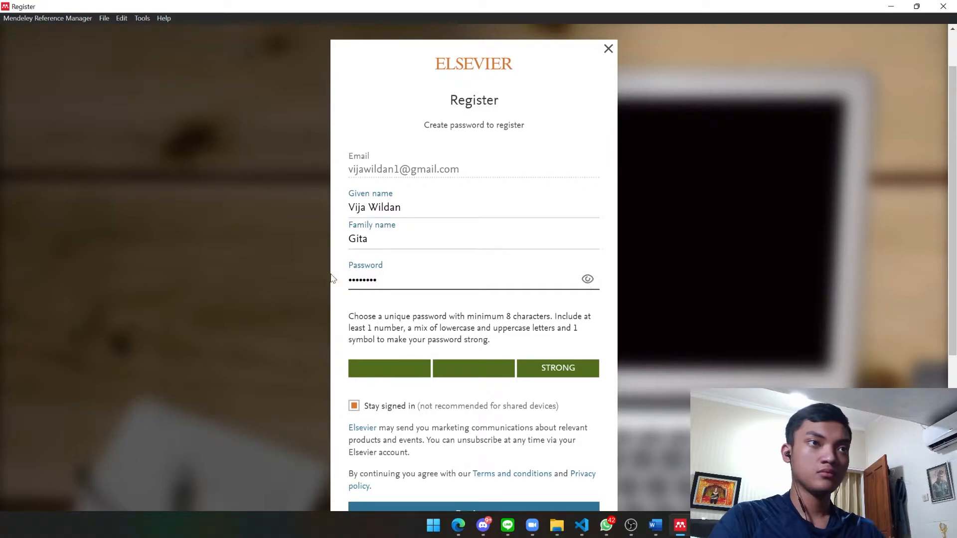
pyautogui.hotkey('ctrl', 'a')
pyautogui.write('••••••••')
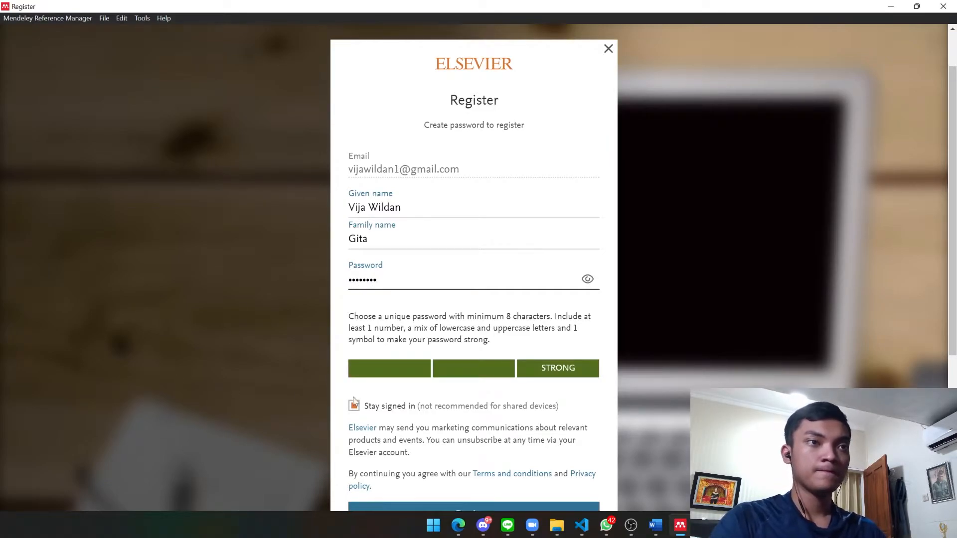
pyautogui.scroll(-3, 447, 363)
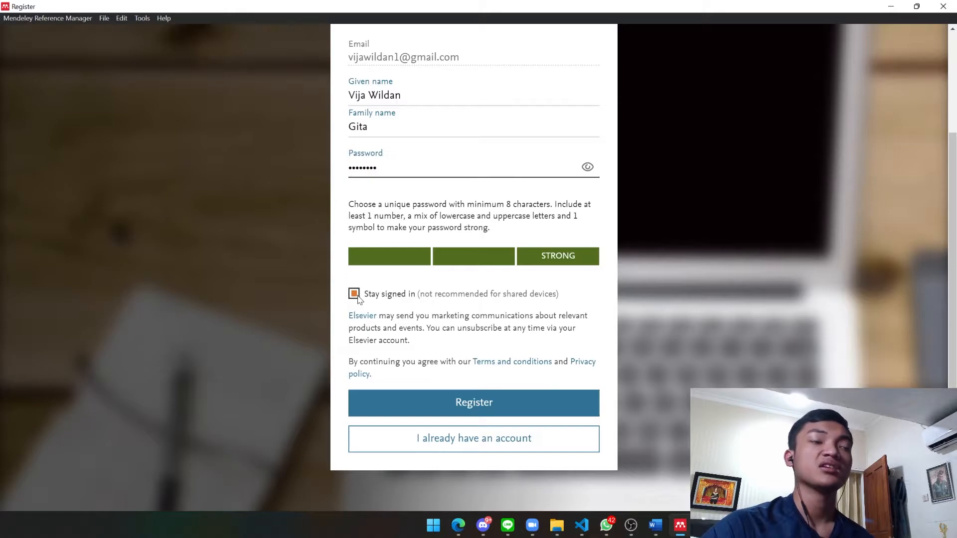
pyautogui.click(464, 402)
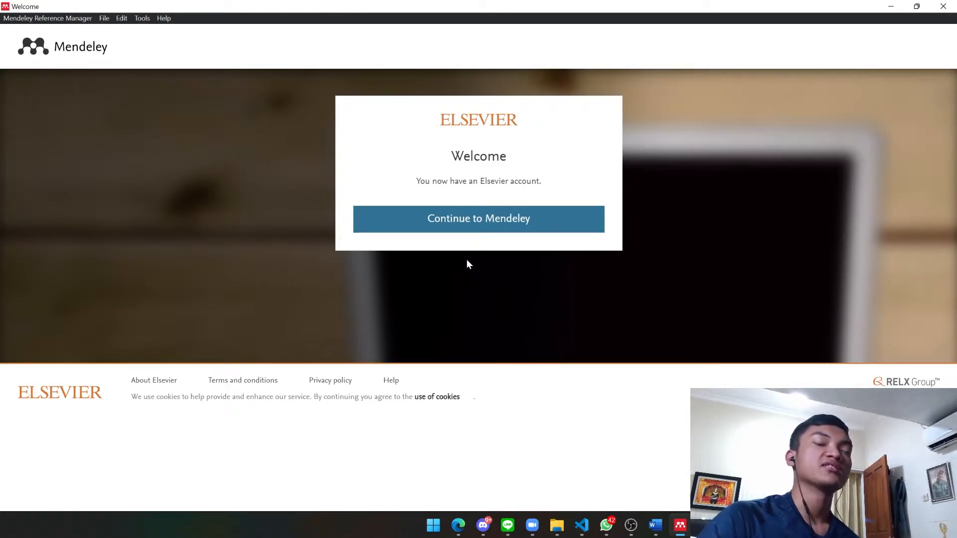
# Continue into Mendeley and close the 'Read and annotate offline' tip
pyautogui.click(453, 222)
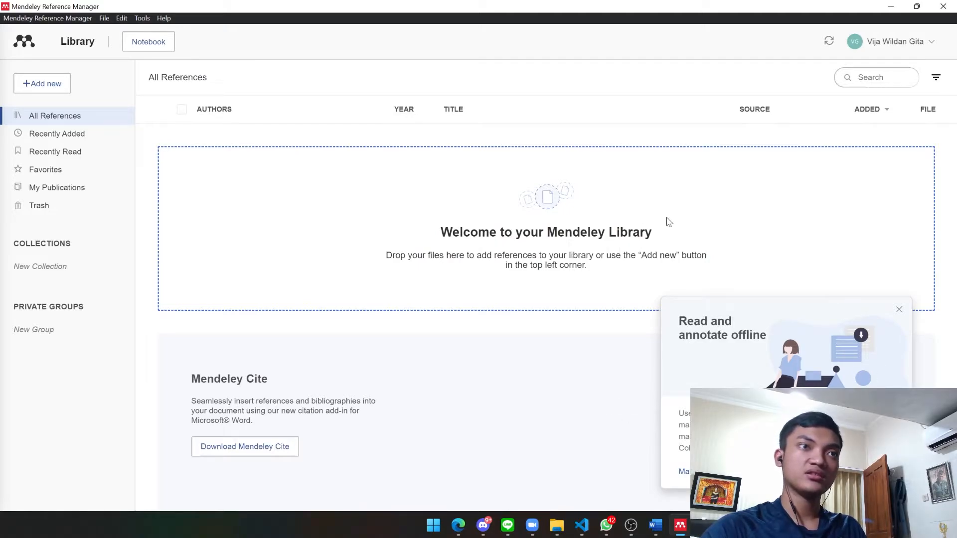
pyautogui.click(899, 310)
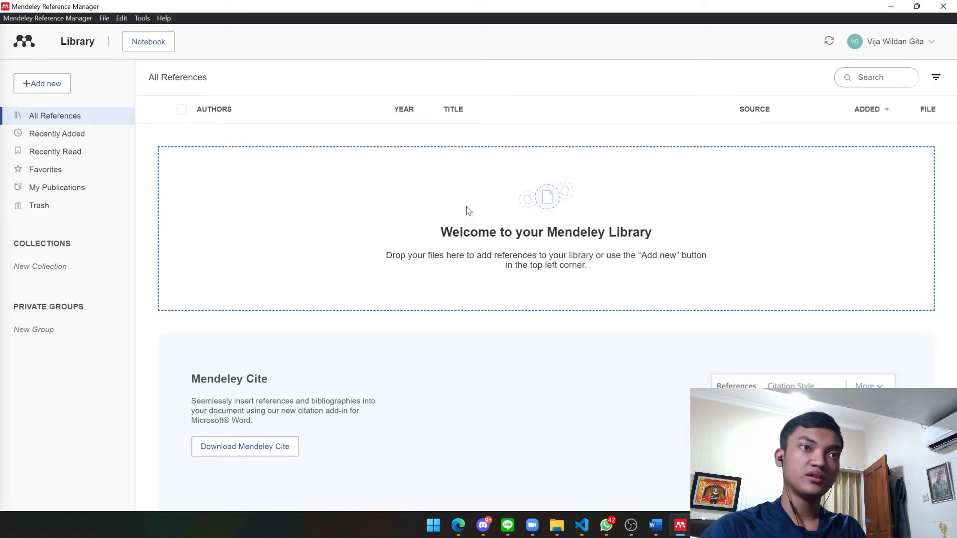
# Drag Etika Akademik copy.docx from the Indo folder into Mendeley's All References list
pyautogui.click(553, 523)
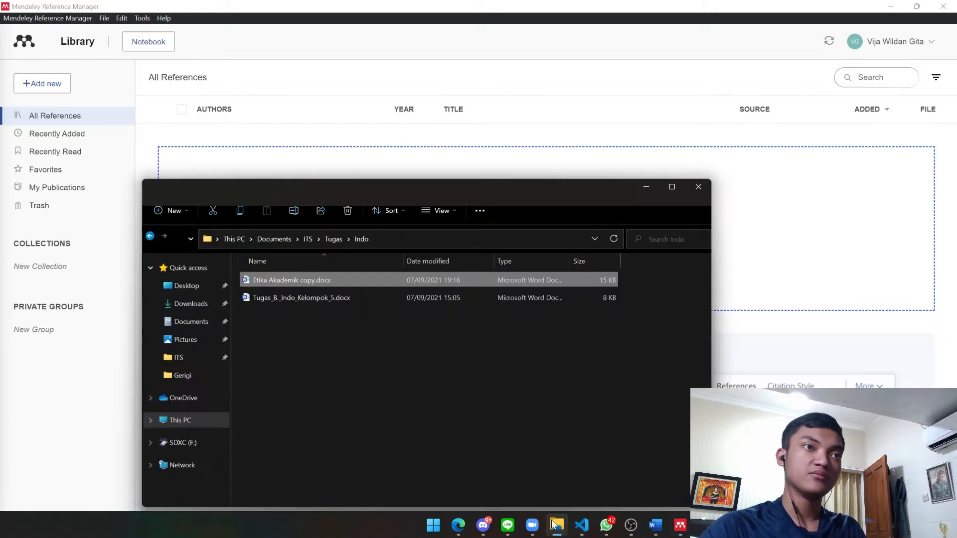
pyautogui.moveTo(411, 189); pyautogui.dragTo(352, 89)
pyautogui.click(250, 223)
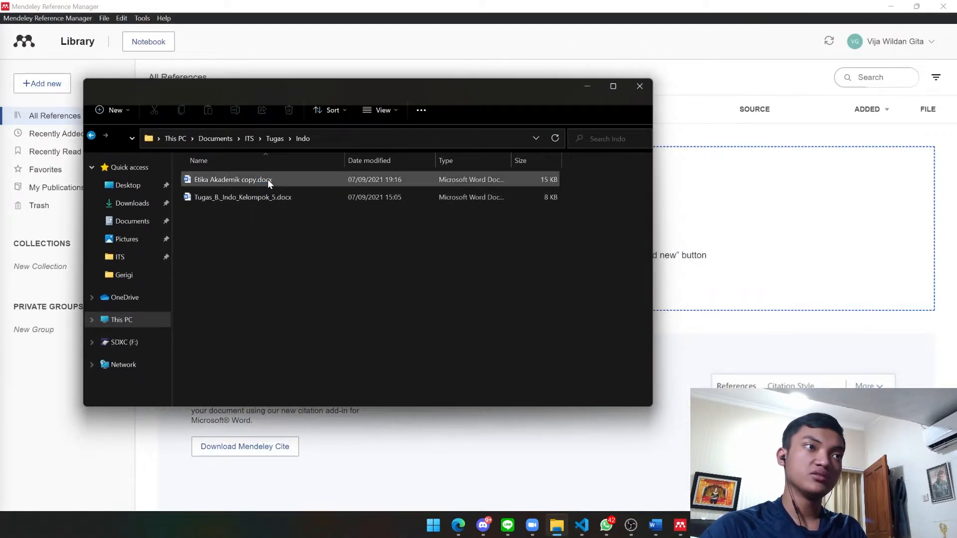
pyautogui.click(269, 179)
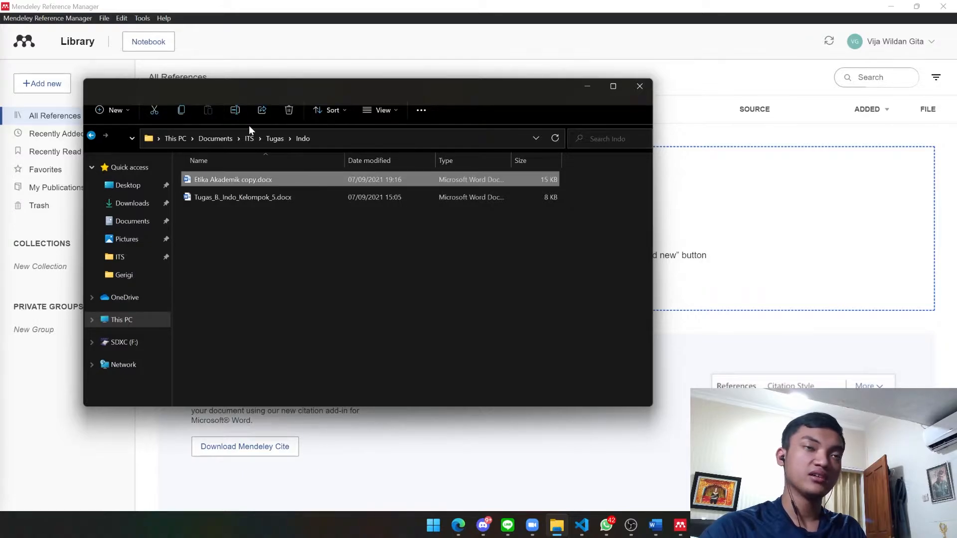
pyautogui.moveTo(437, 241); pyautogui.dragTo(240, 186)
pyautogui.click(217, 179)
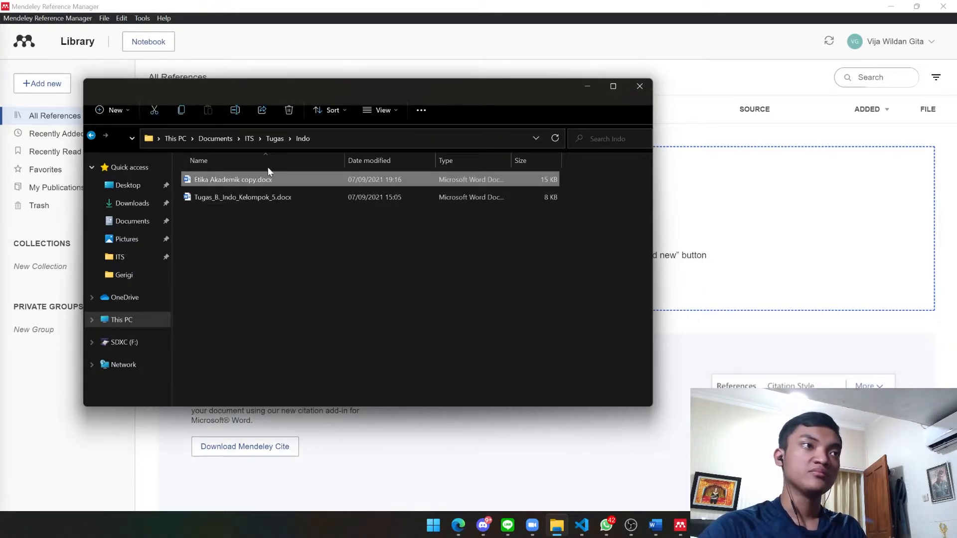
pyautogui.moveTo(422, 103); pyautogui.dragTo(217, 141)
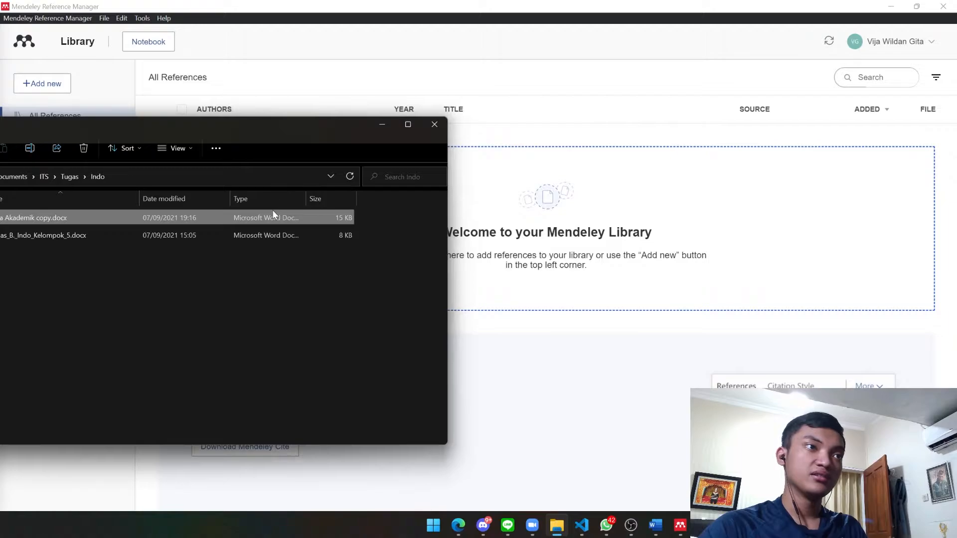
pyautogui.moveTo(217, 217); pyautogui.dragTo(650, 209)
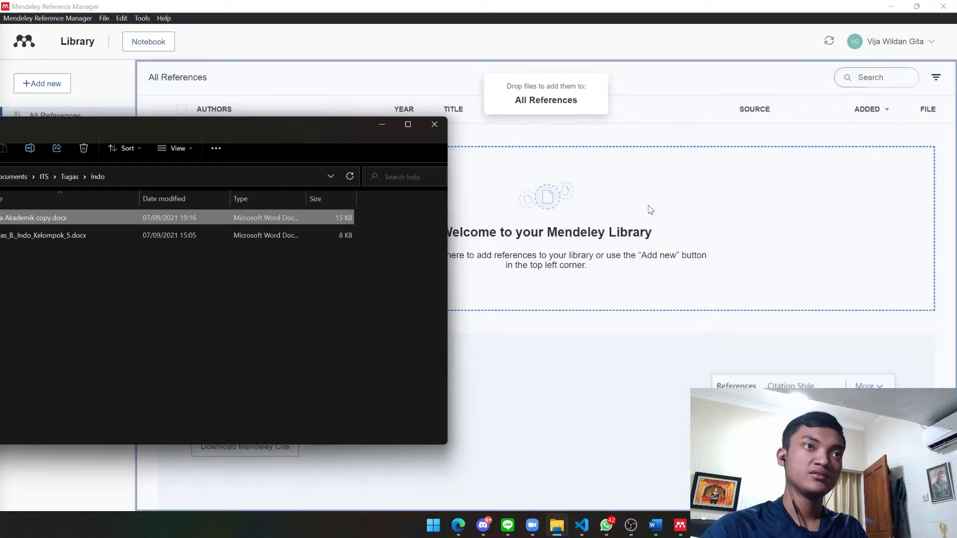
pyautogui.click(585, 5)
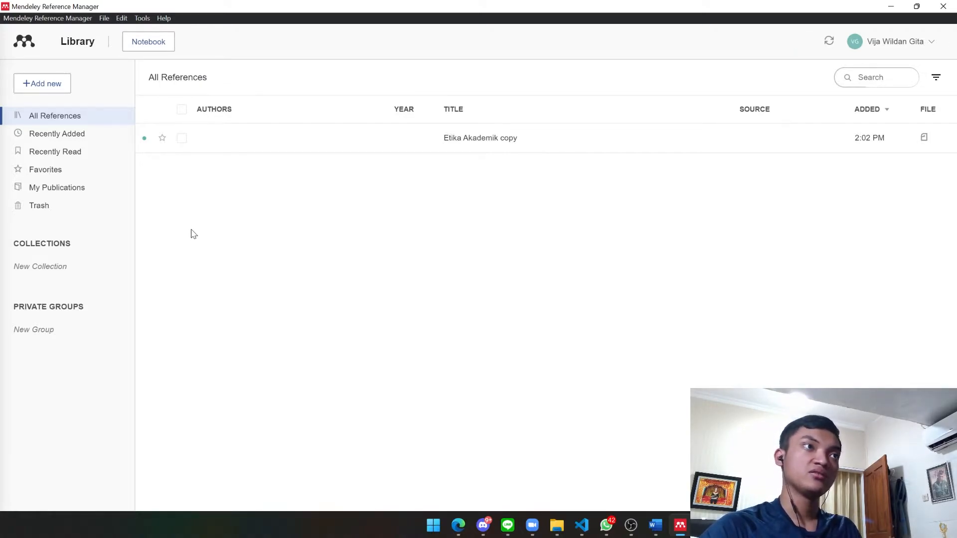
# Choose Tools > Install Mendeley Cite for Microsoft Word
pyautogui.click(82, 18)
pyautogui.moveTo(119, 18)
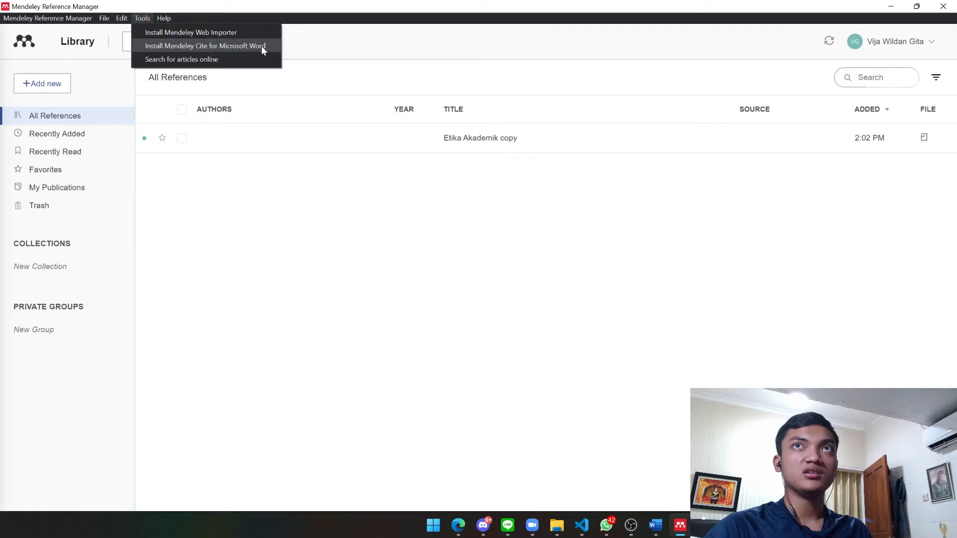
pyautogui.click(154, 56)
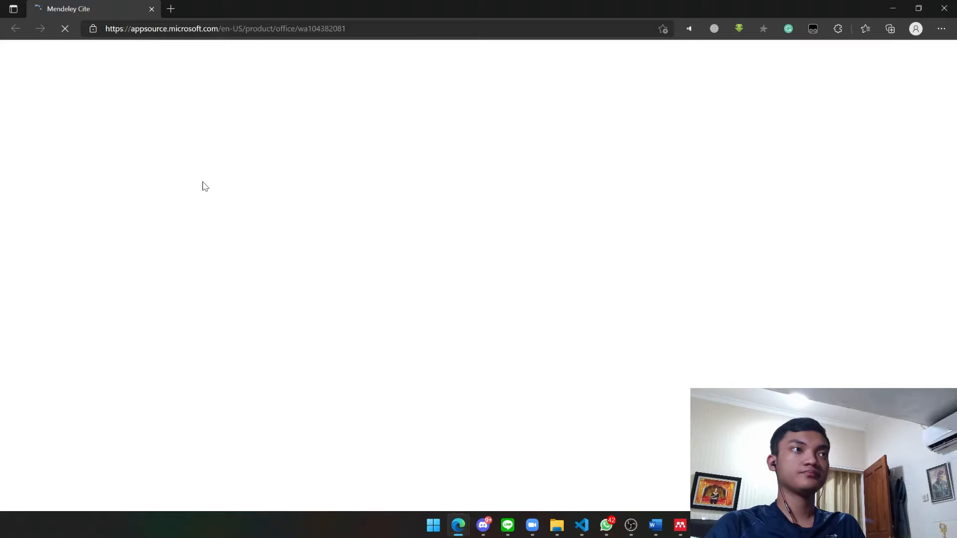
# Get Mendeley Cite from AppSource, signing in with the Microsoft account e-mail
pyautogui.click(630, 526)
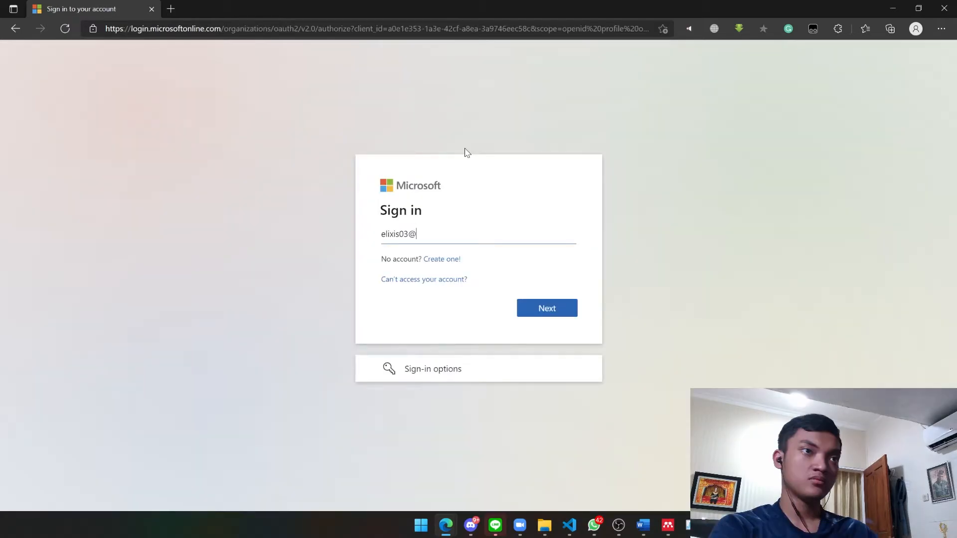
pyautogui.write('outlook')
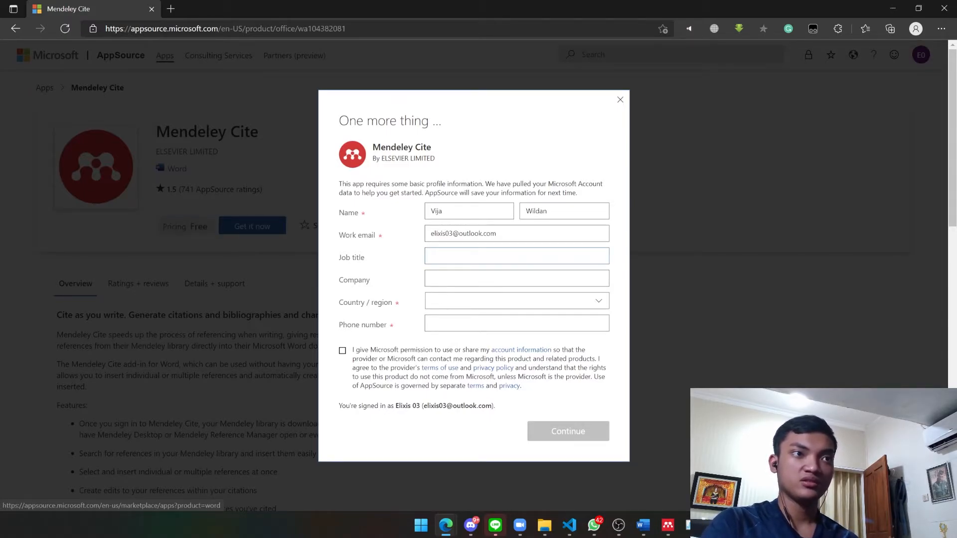
# Set Country/region to Indonesia in the Mendeley Cite profile form
pyautogui.press('Tab')
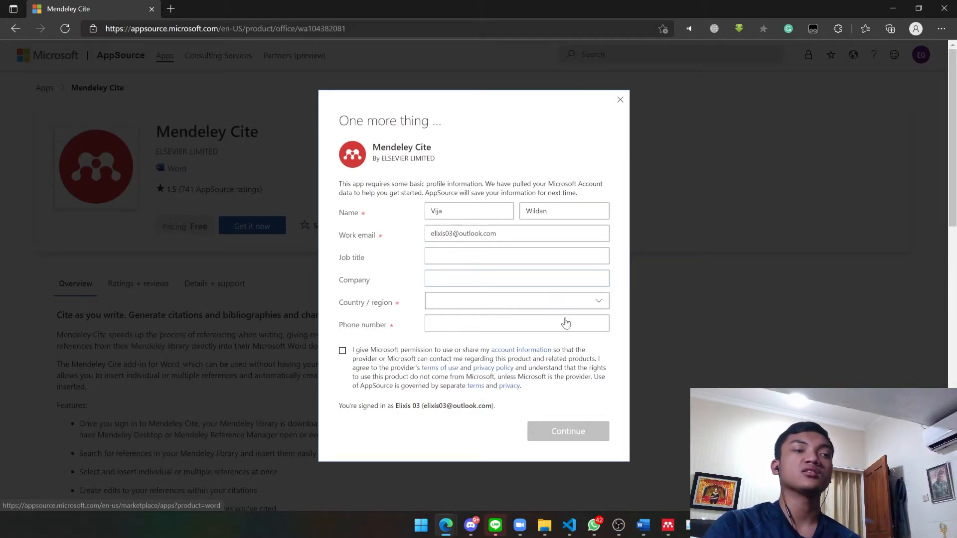
pyautogui.click(498, 302)
pyautogui.scroll(-5, 492, 374)
pyautogui.scroll(-4, 493, 382)
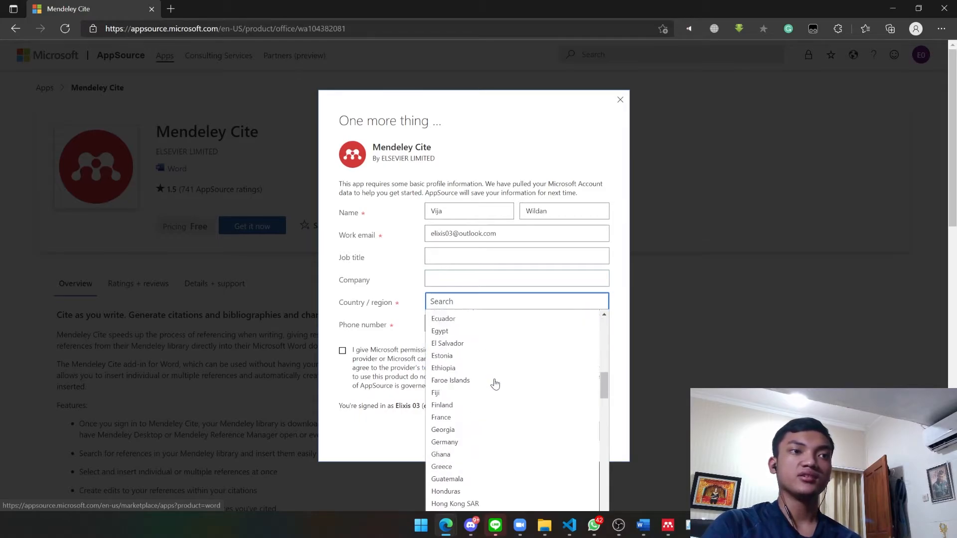
pyautogui.scroll(-2, 471, 451)
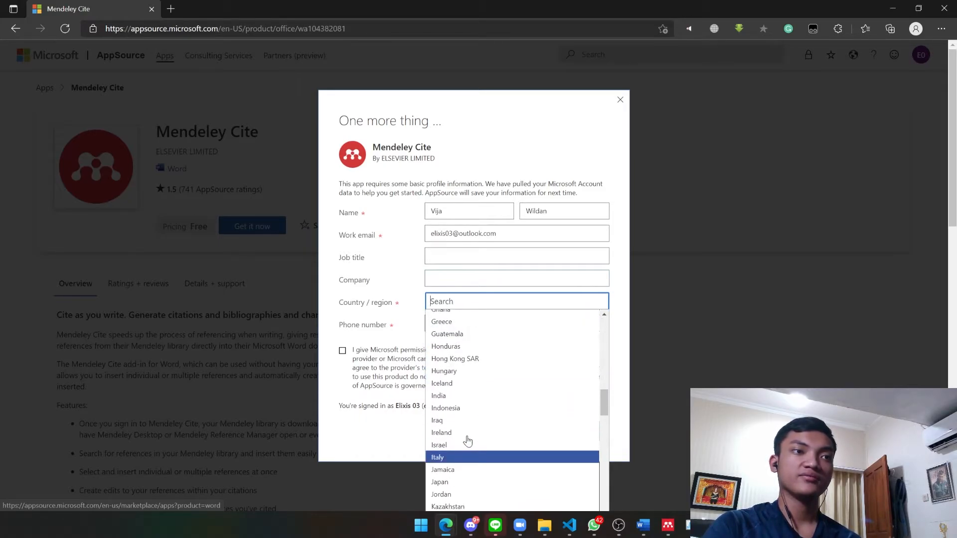
pyautogui.click(458, 414)
# Enter the phone number, agree to share account information, and continue to the install page
pyautogui.press('Tab')
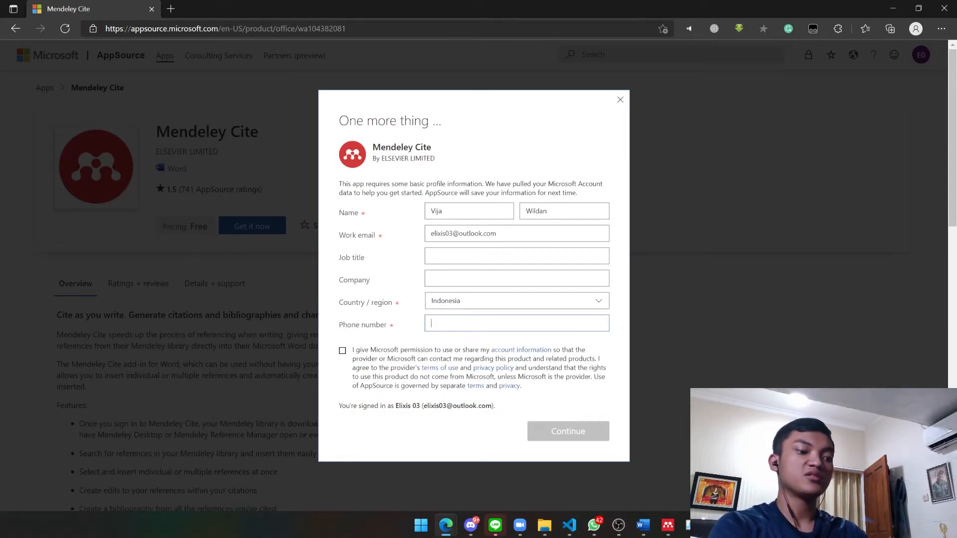
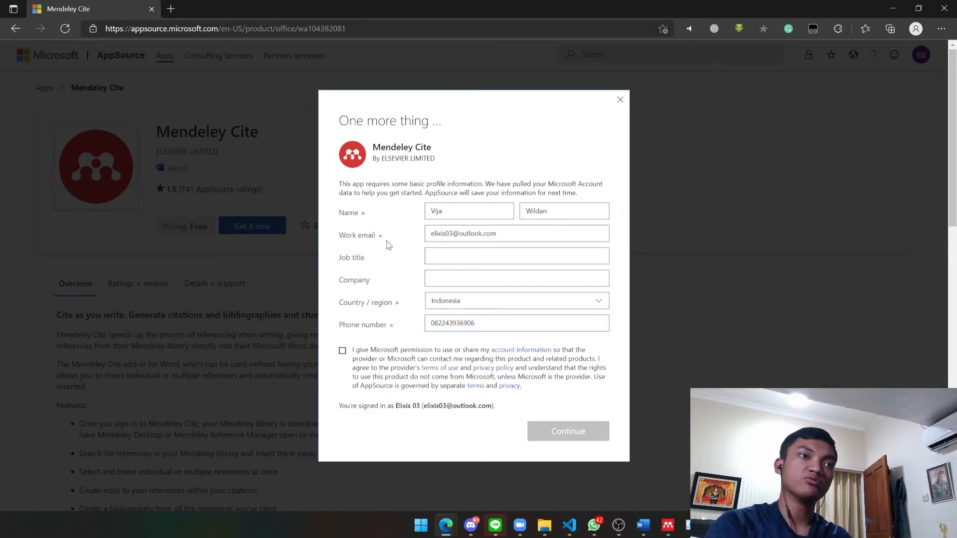
pyautogui.click(343, 352)
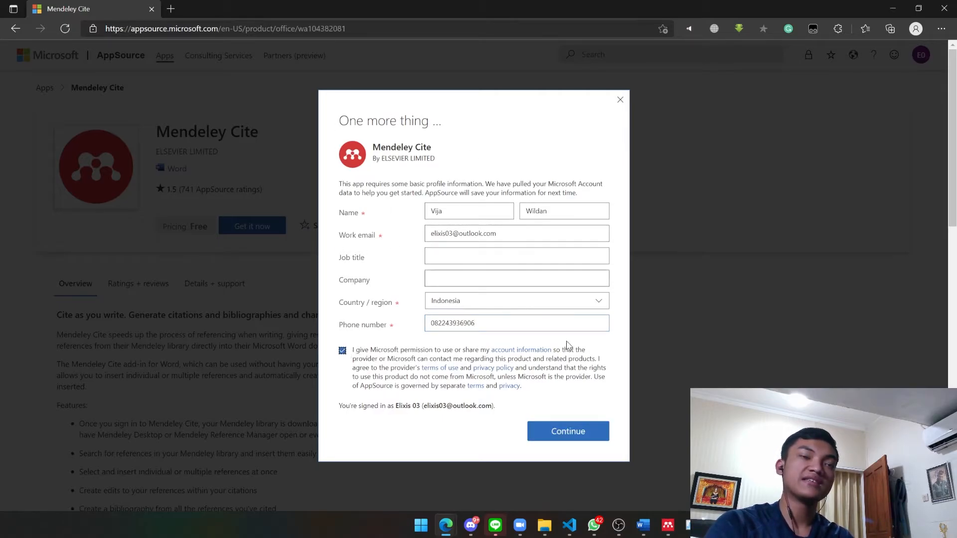
pyautogui.click(577, 431)
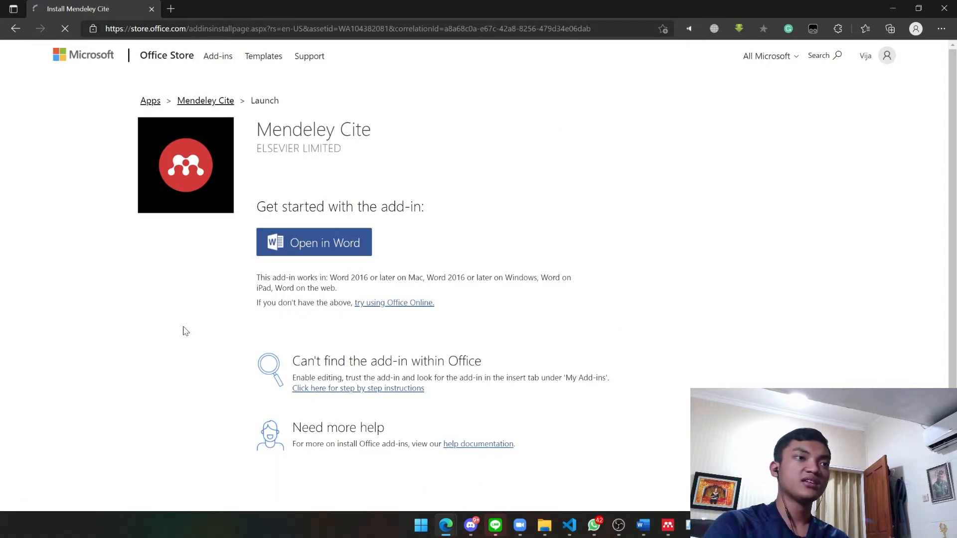
# Launch Mendeley Cite in Word, allowing the browser prompt, and bring the Etika Akademik document into view
pyautogui.click(293, 248)
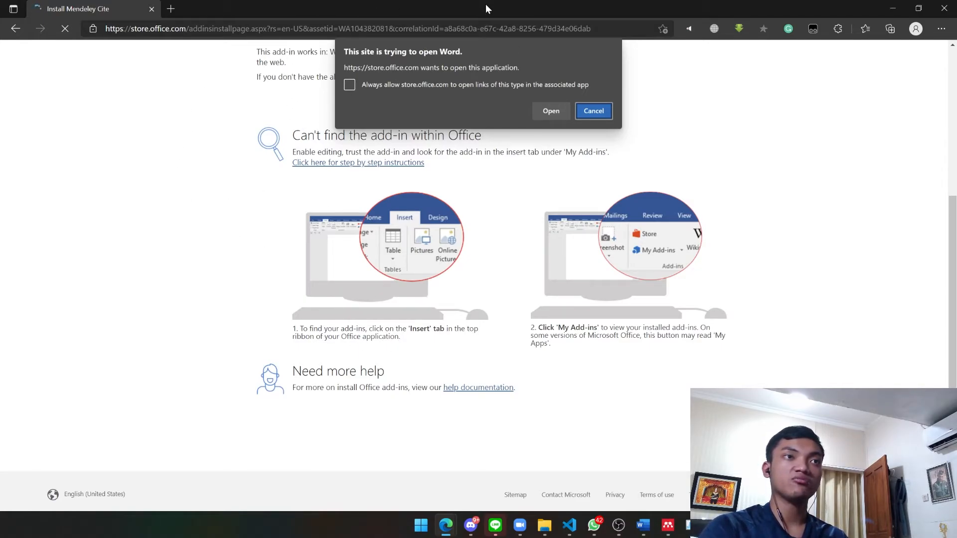
pyautogui.click(555, 109)
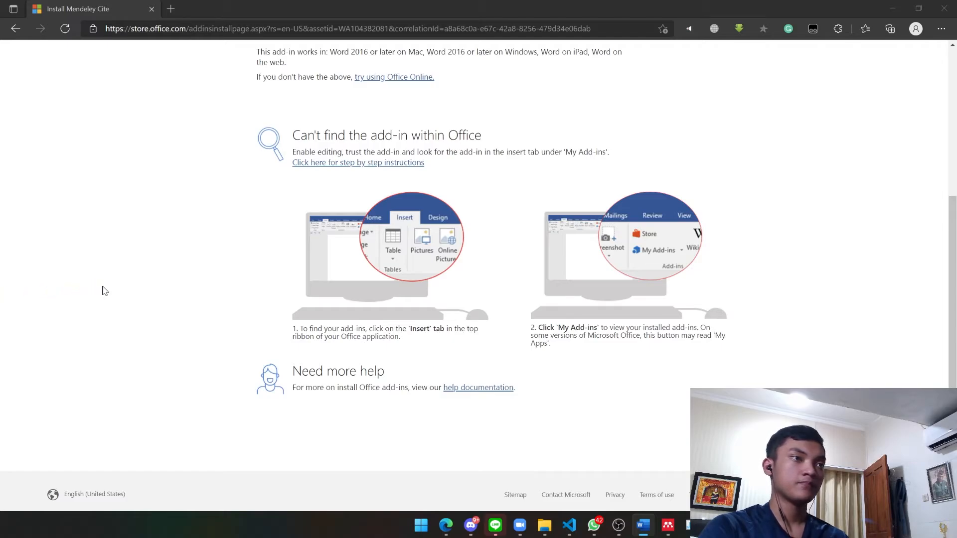
pyautogui.moveTo(0, 294); pyautogui.dragTo(132, 277)
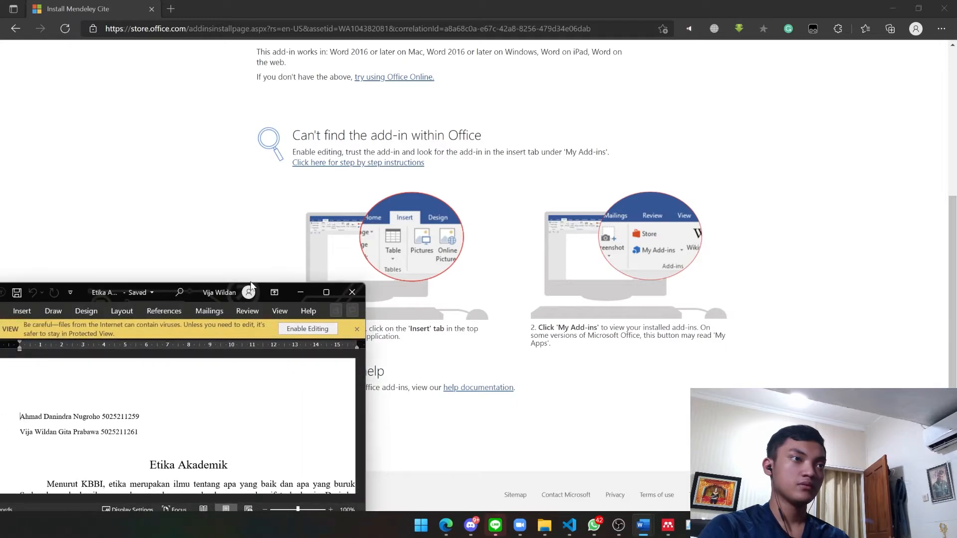
# Maximise Word, enable editing of Etika Akademik copy.docx, and check the References tab for Mendeley Cite
pyautogui.moveTo(251, 286); pyautogui.dragTo(393, 3)
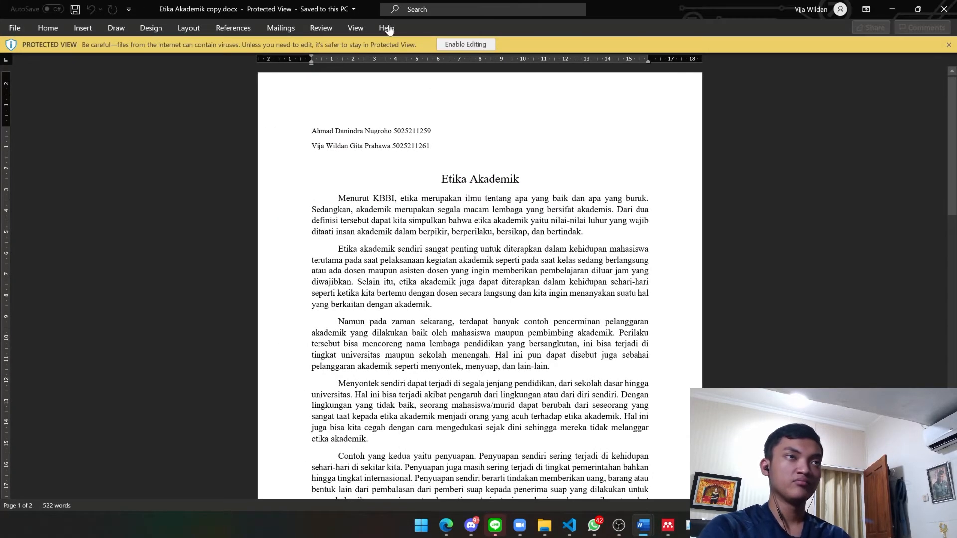
pyautogui.click(467, 44)
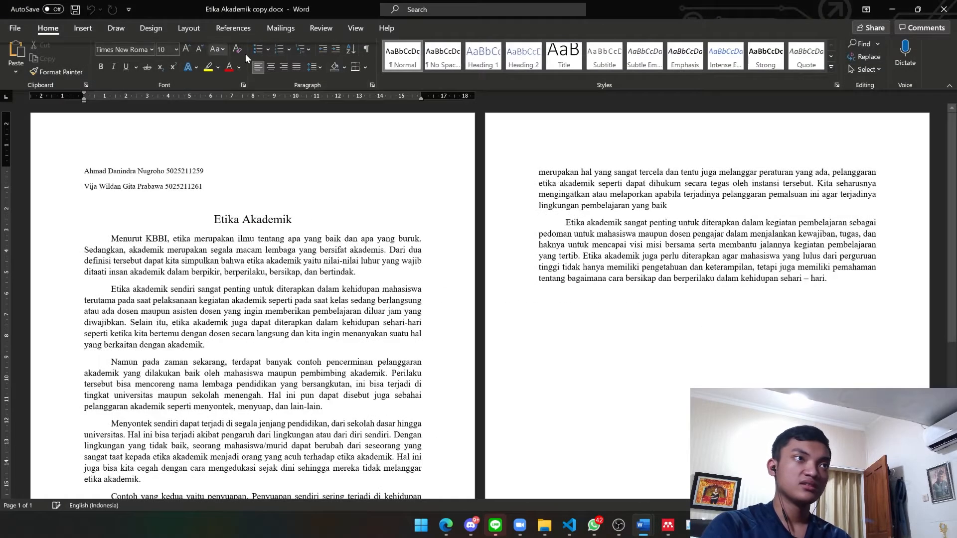
pyautogui.click(81, 27)
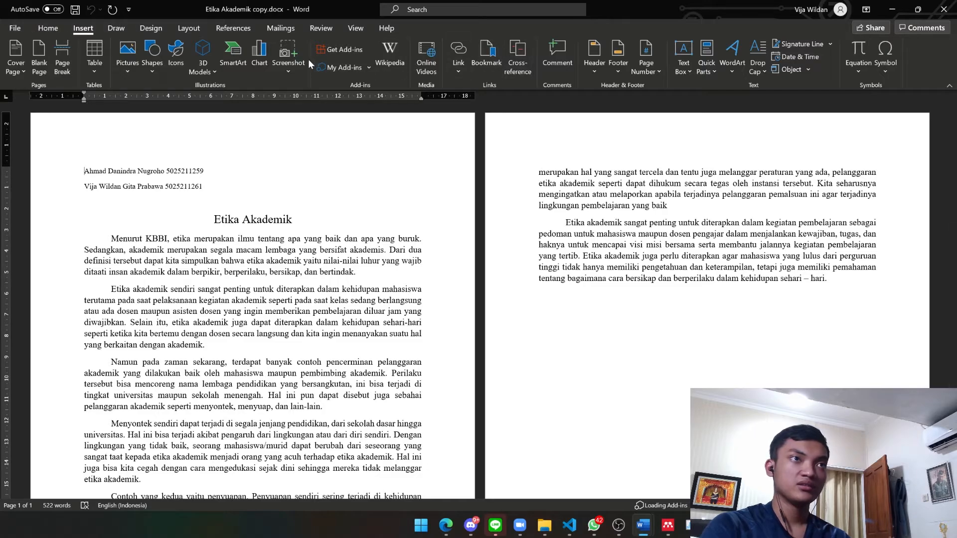
pyautogui.scroll(-4, 357, 68)
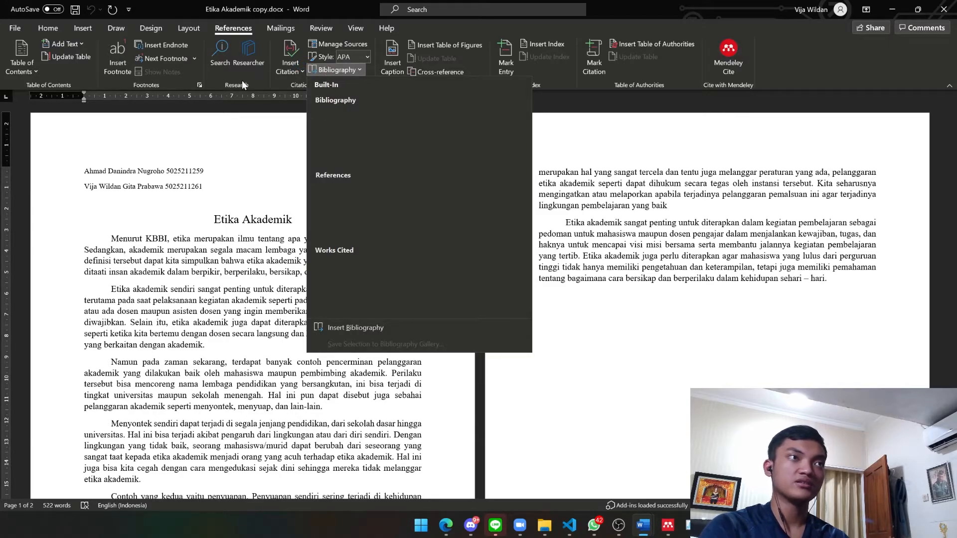
pyautogui.press('Escape')
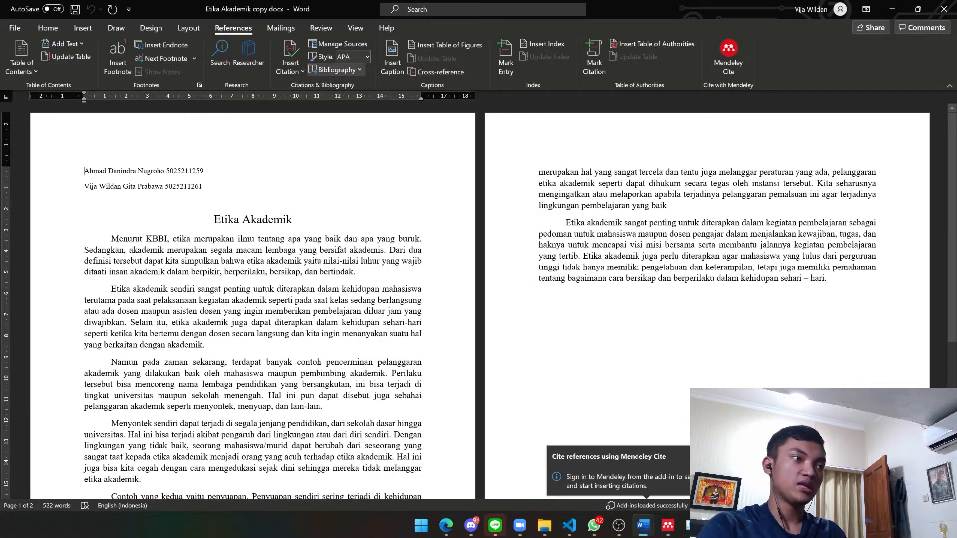
# Open the Mendeley Cite task pane from References and start the Sign In process
pyautogui.click(738, 52)
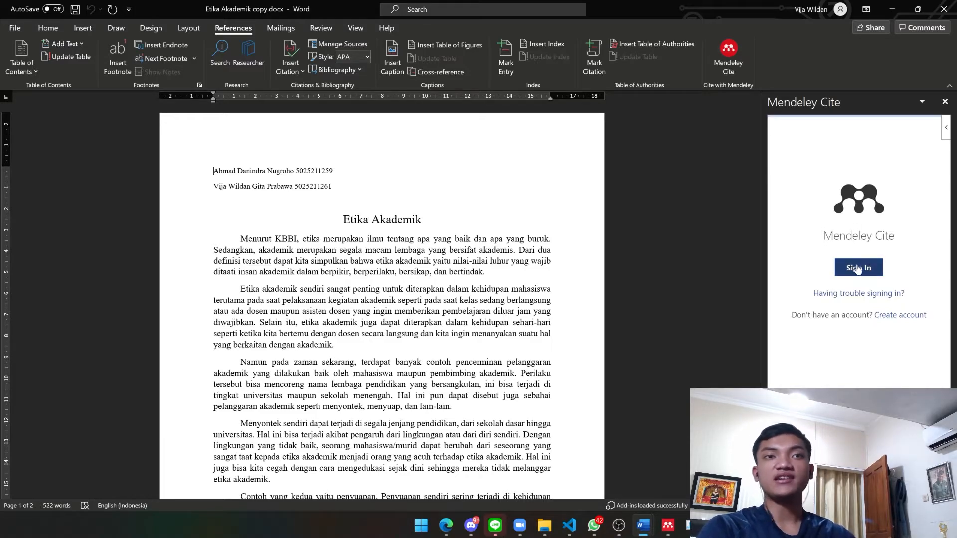
pyautogui.click(858, 269)
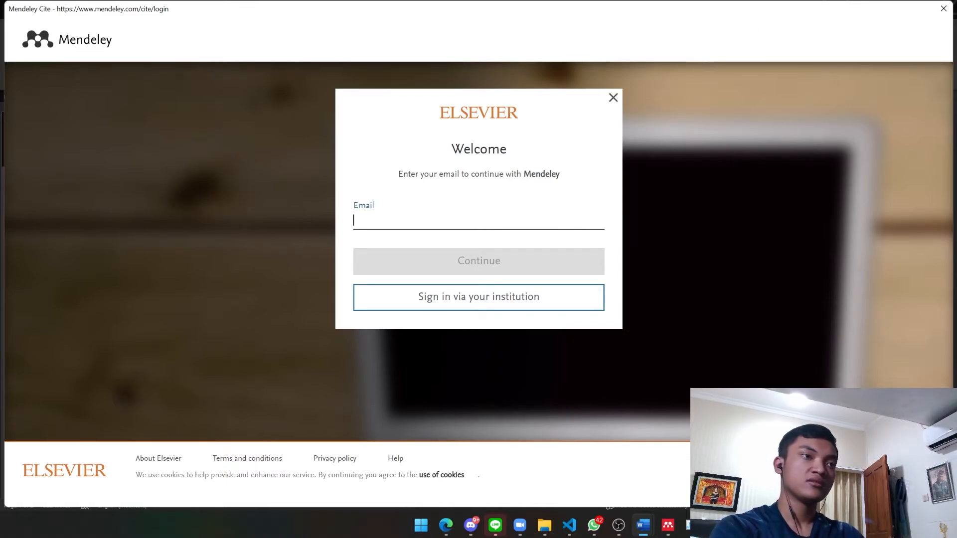
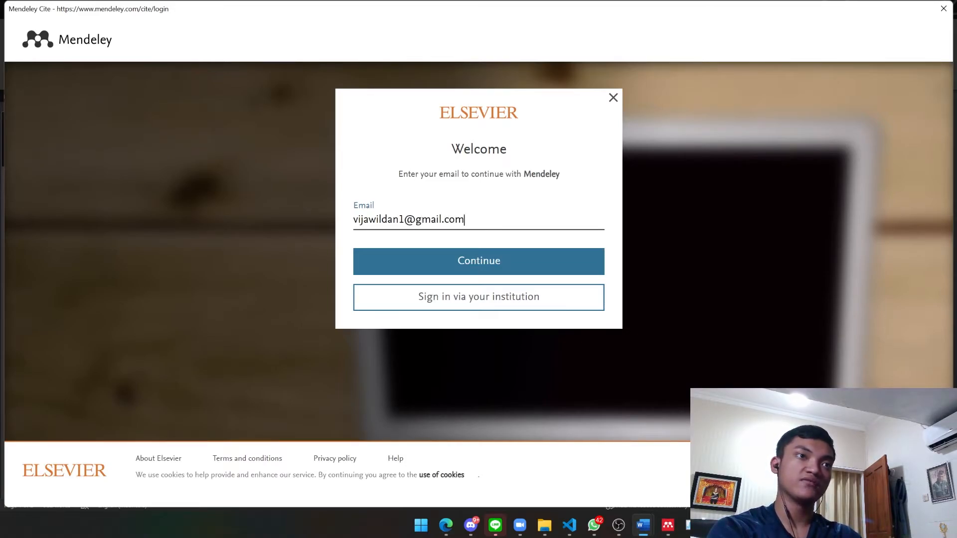
# Log in to Mendeley with the account e-mail and password
pyautogui.click(479, 273)
pyautogui.write('********')
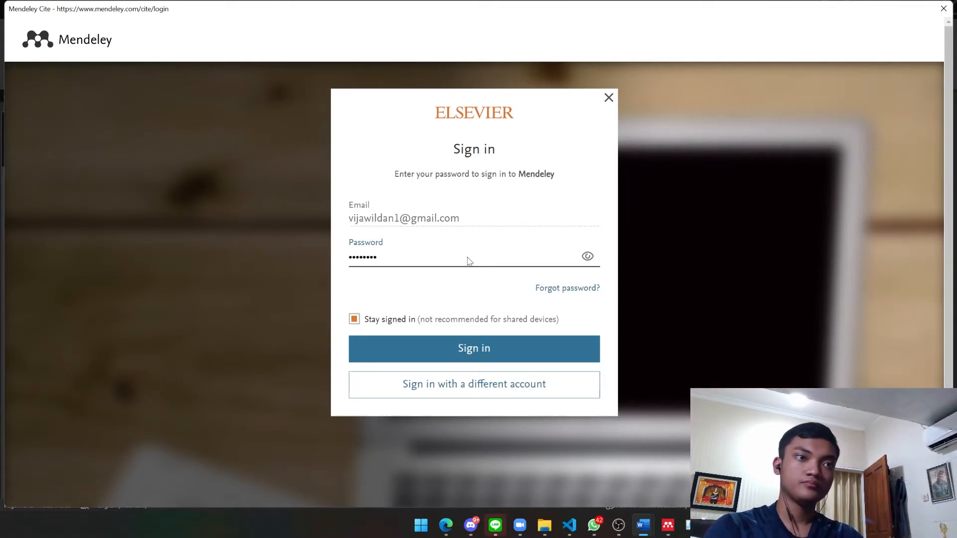
pyautogui.press('Return')
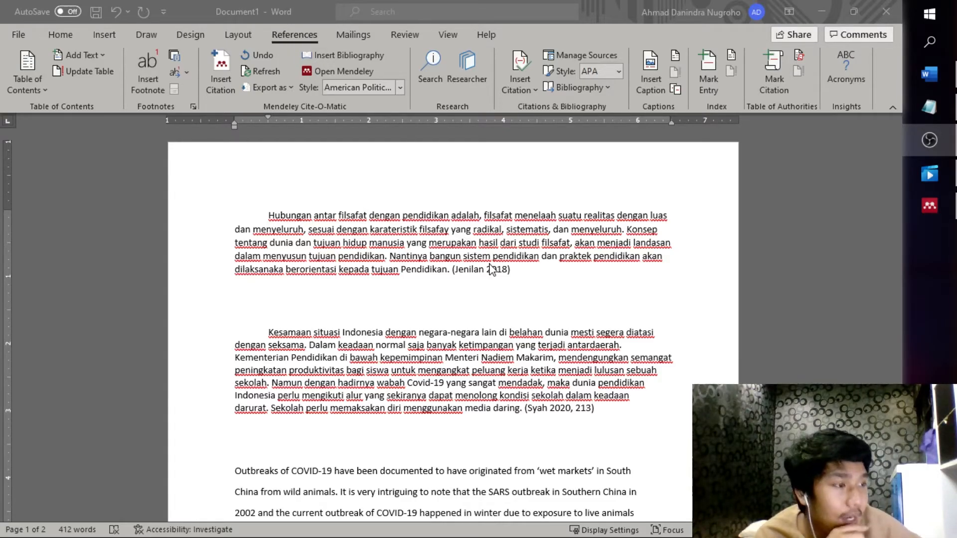
# Delete the (Jenilan 2018) citation after the first paragraph and open Mendeley's Insert Citation search
pyautogui.click(554, 272)
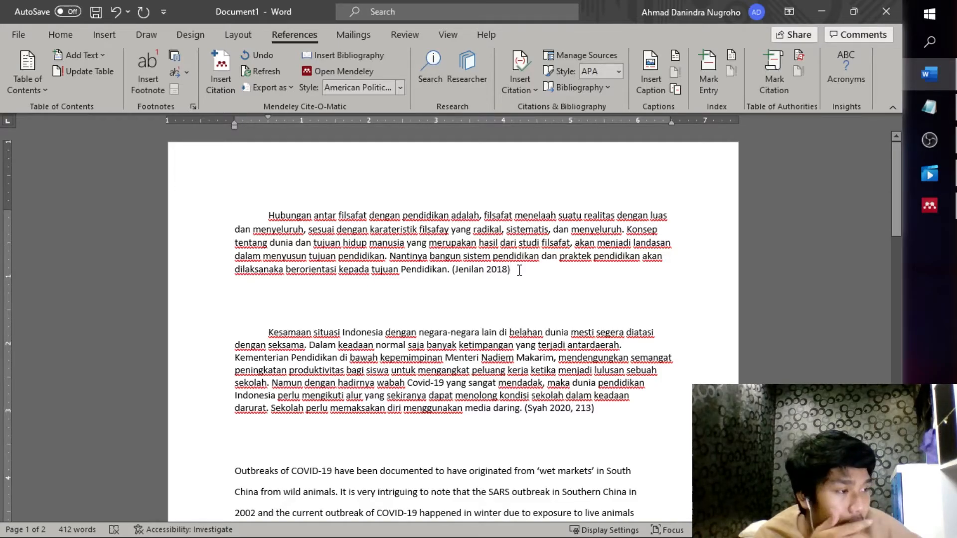
pyautogui.press('BackSpace')
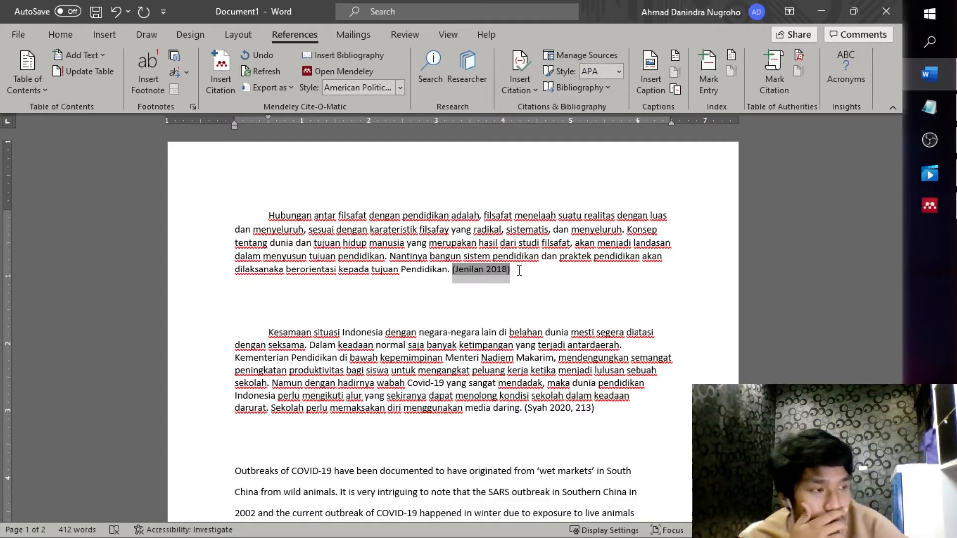
pyautogui.press('BackSpace')
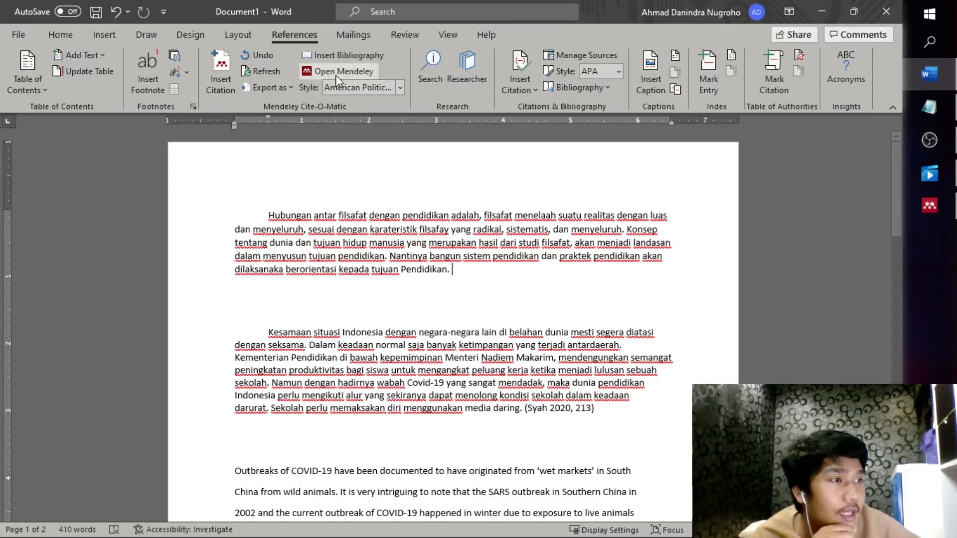
pyautogui.click(228, 63)
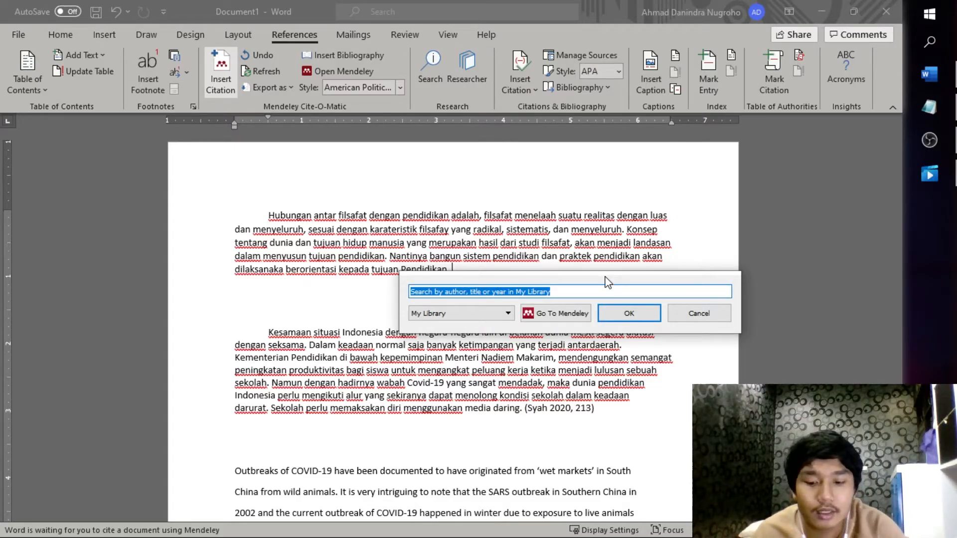
# Search 'j' and insert Jenilan's FILSAFAT PENDIDIKAN reference as (Jenilan 2018)
pyautogui.write('j')
pyautogui.scroll(-4, 537, 351)
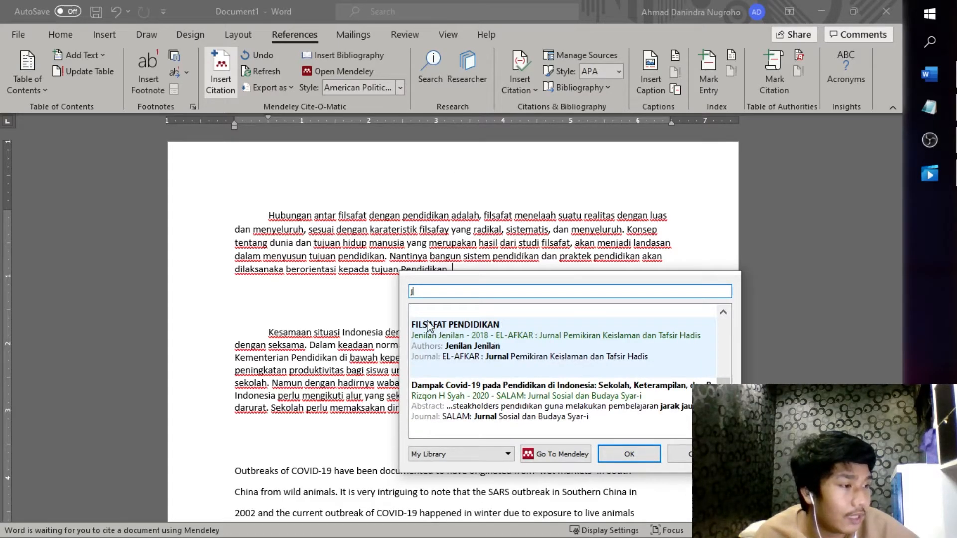
pyautogui.click(448, 340)
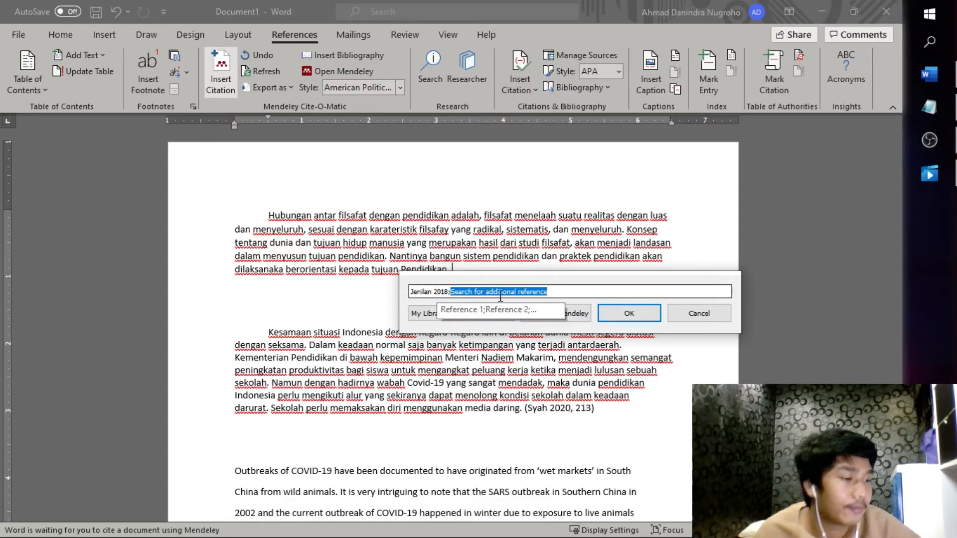
pyautogui.click(623, 313)
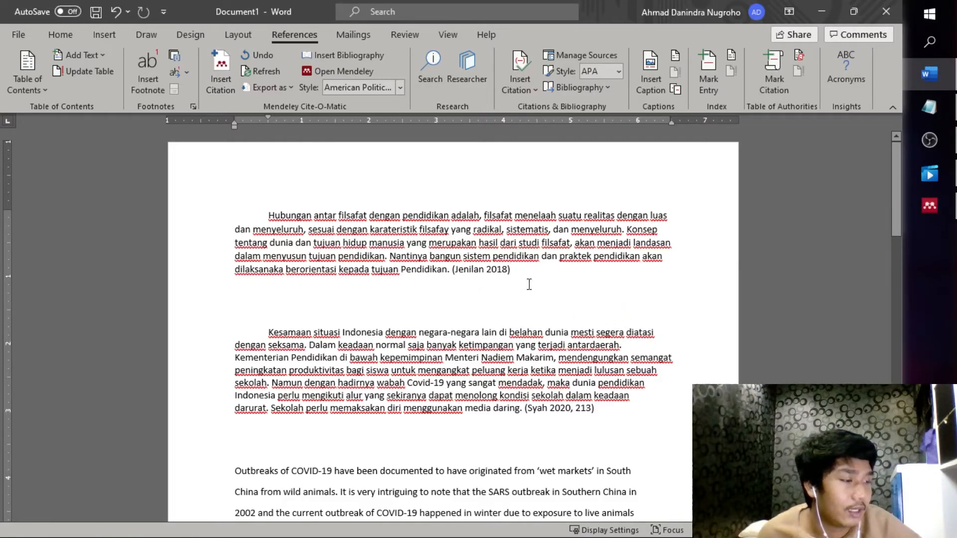
# Remove the (Syah 2020, 213) citation so the second paragraph ends at "media daring."
pyautogui.click(462, 274)
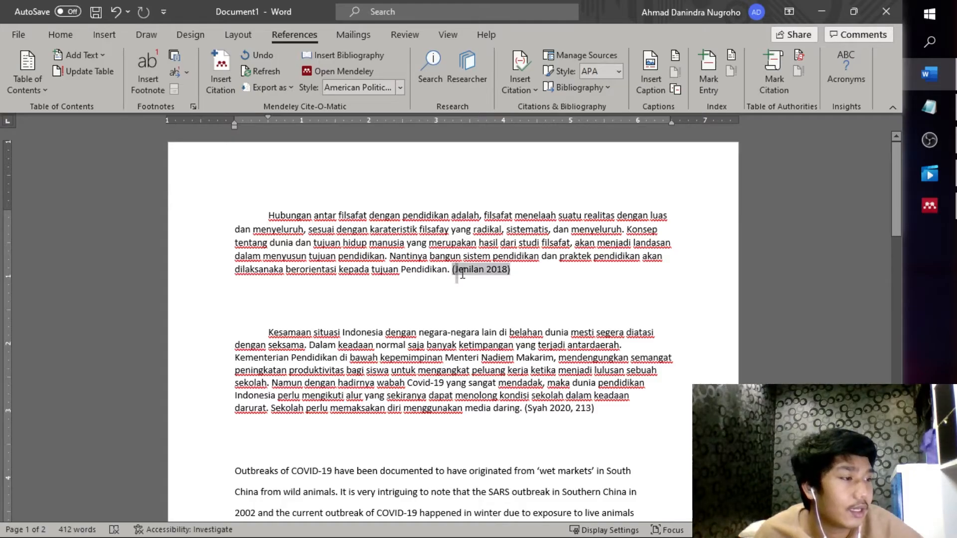
pyautogui.moveTo(463, 274); pyautogui.dragTo(519, 280)
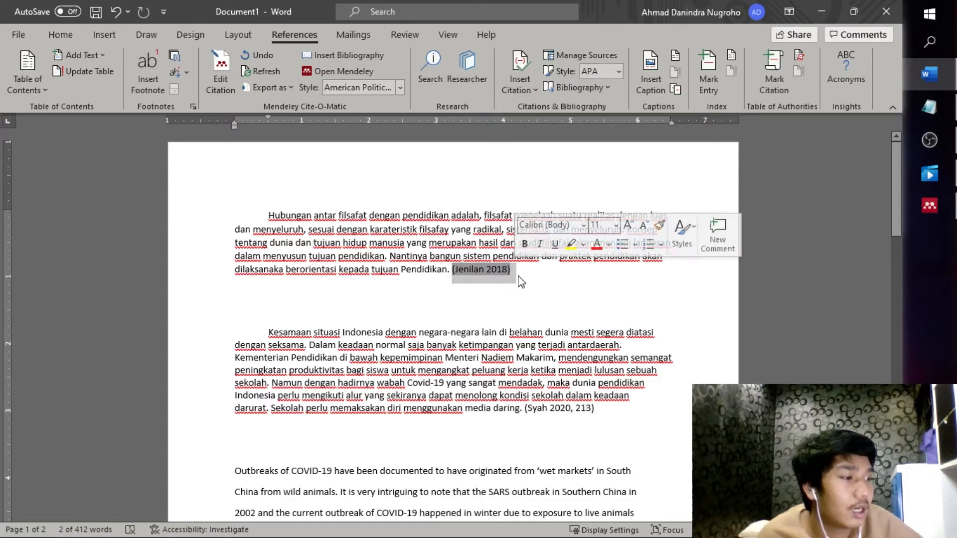
pyautogui.click(520, 279)
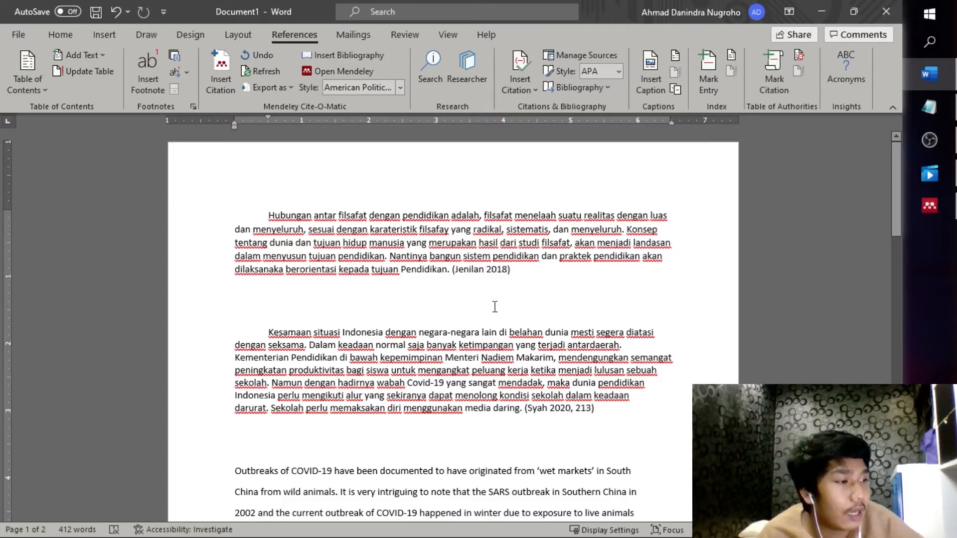
pyautogui.doubleClick(579, 411)
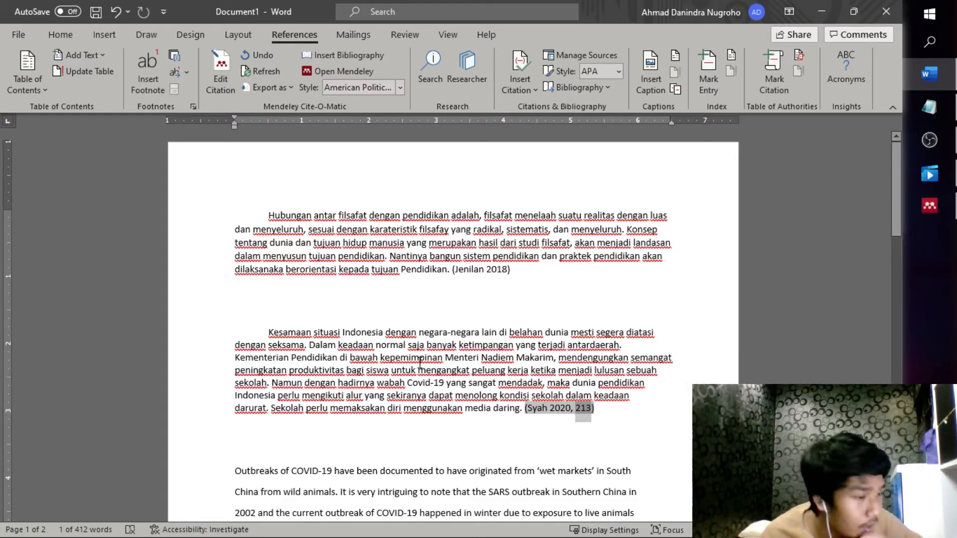
pyautogui.click(598, 409)
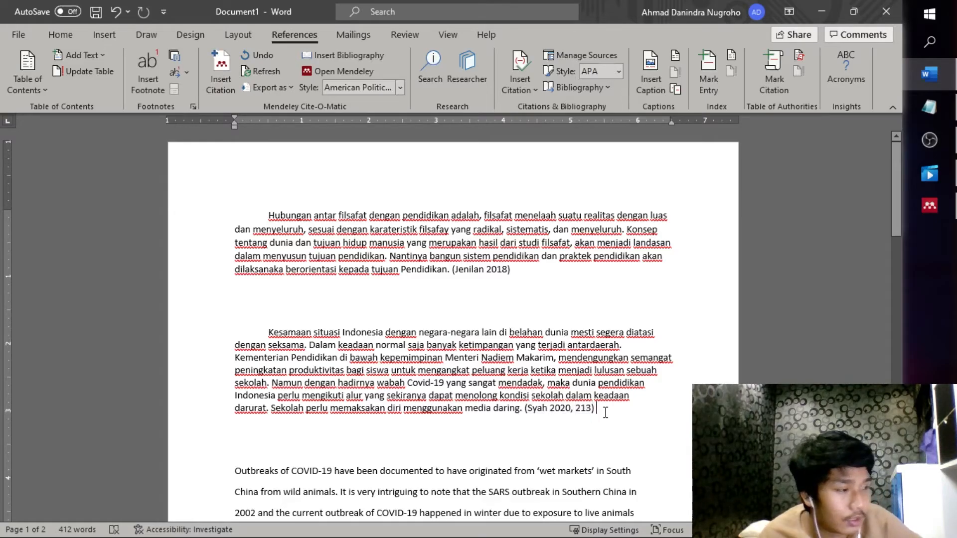
pyautogui.press('BackSpace')
pyautogui.press('BackSpace')
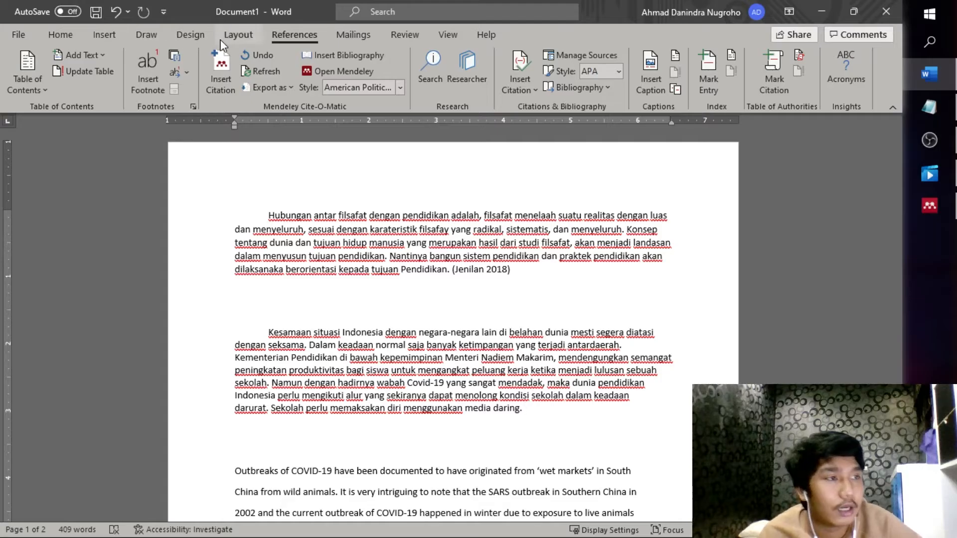
# Search 'sya' in Insert Citation and insert the Rizqon H Syah 2020 reference
pyautogui.click(221, 72)
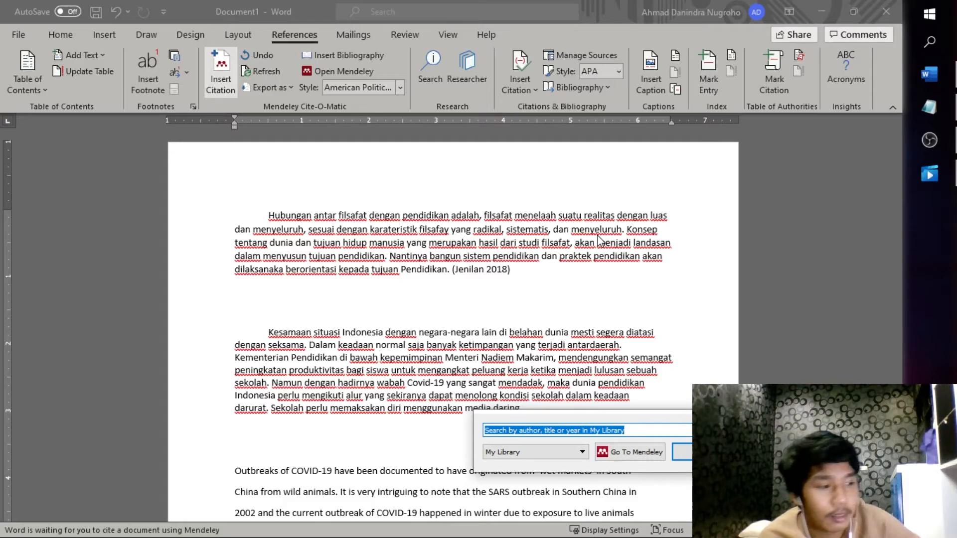
pyautogui.write('sya')
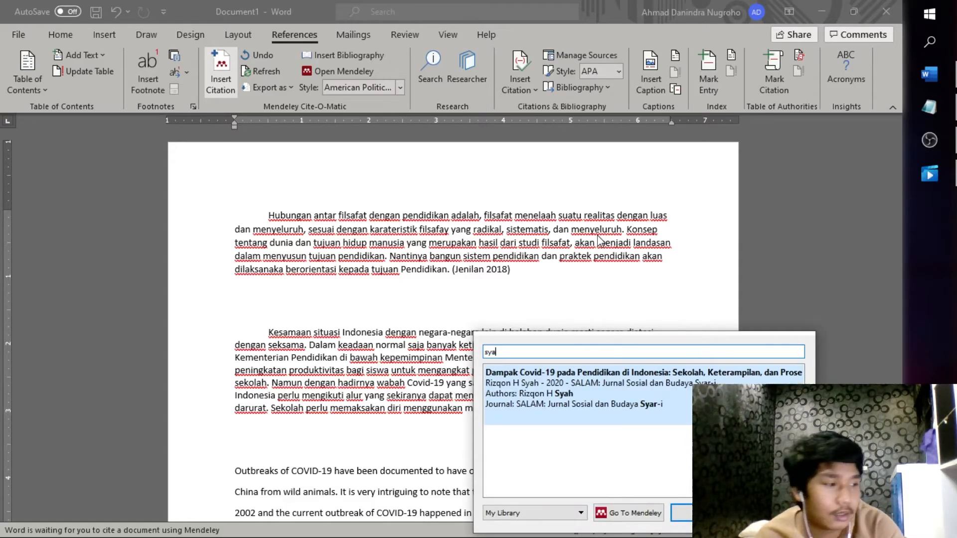
pyautogui.click(666, 401)
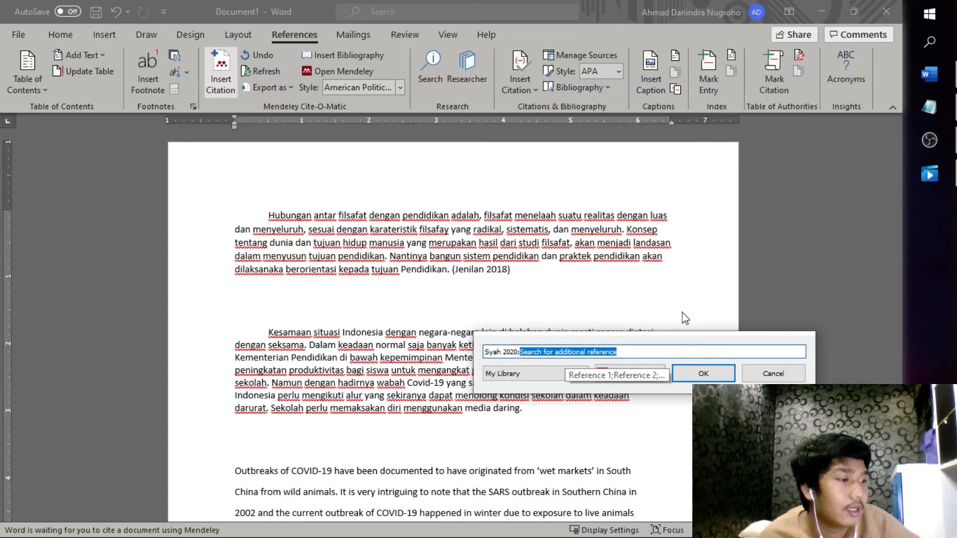
pyautogui.press('Return')
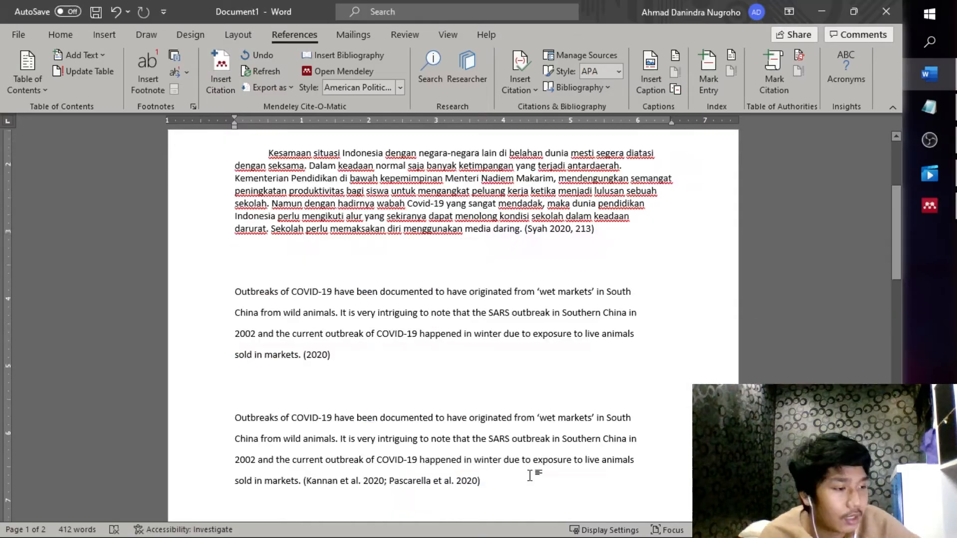
# Delete the old Kannan and Pascarella citation from the last paragraph
pyautogui.scroll(-2, 531, 469)
pyautogui.moveTo(483, 403); pyautogui.dragTo(303, 405)
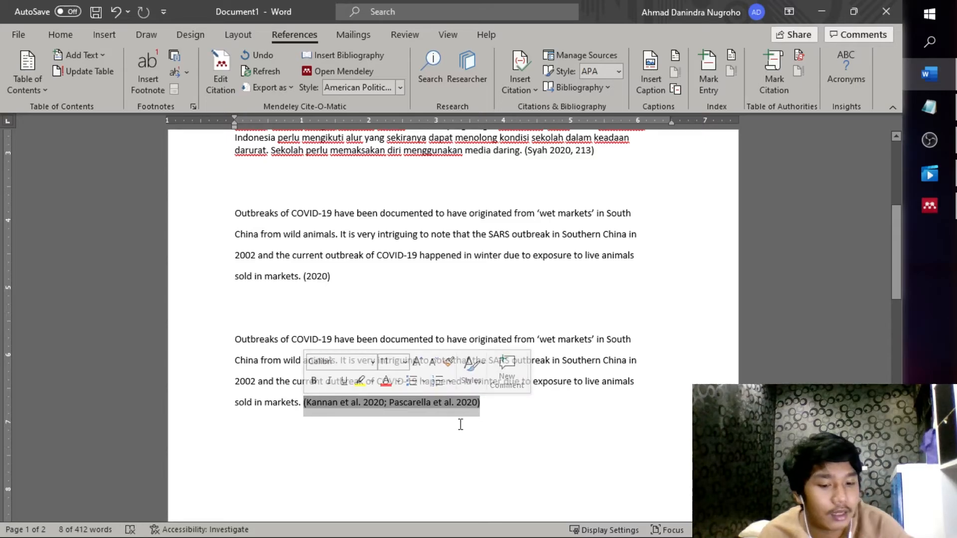
pyautogui.press('Delete')
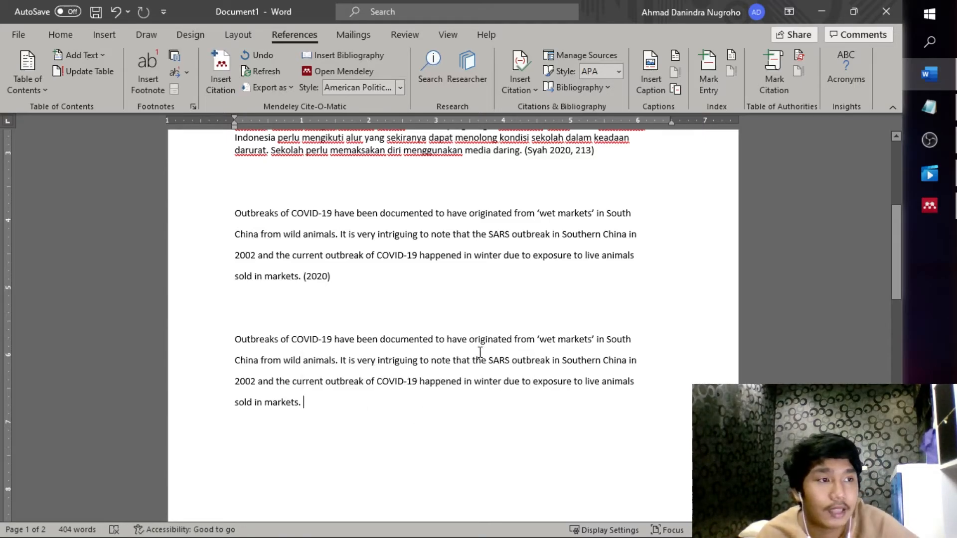
# Insert one new citation combining Kannan et al. 2020 ('covid') and Pascarella et al. 2020 ('cov')
pyautogui.click(221, 66)
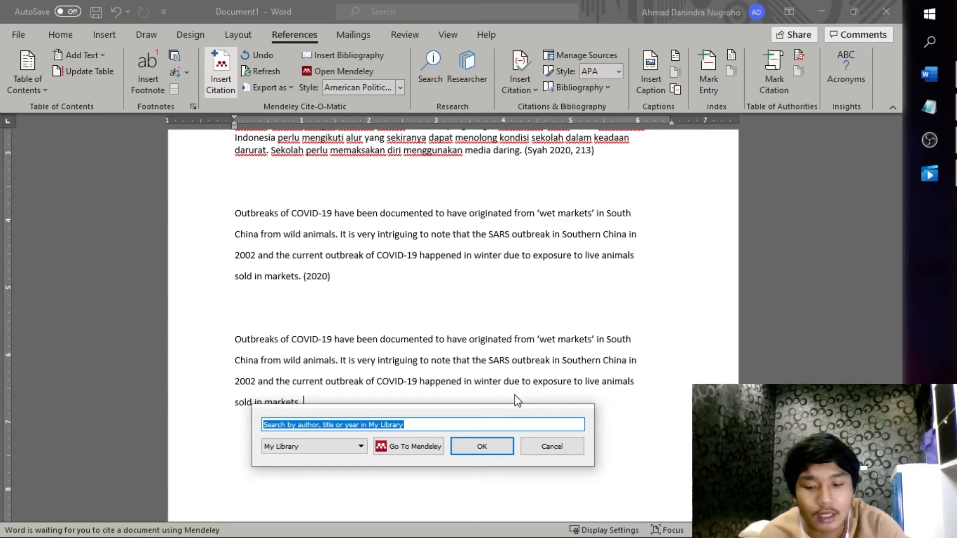
pyautogui.write('covid')
pyautogui.scroll(-3, 517, 399)
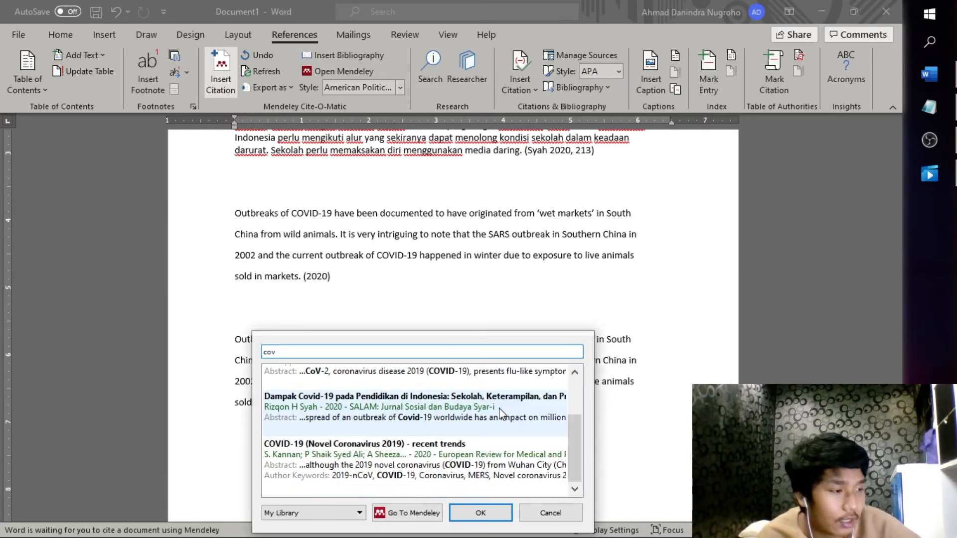
pyautogui.click(454, 491)
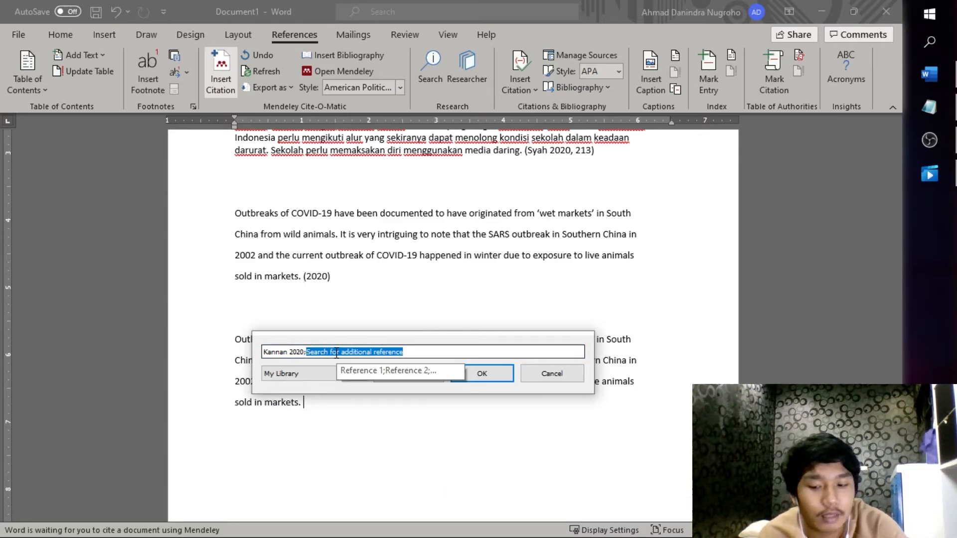
pyautogui.write('cov')
pyautogui.scroll(-2, 452, 439)
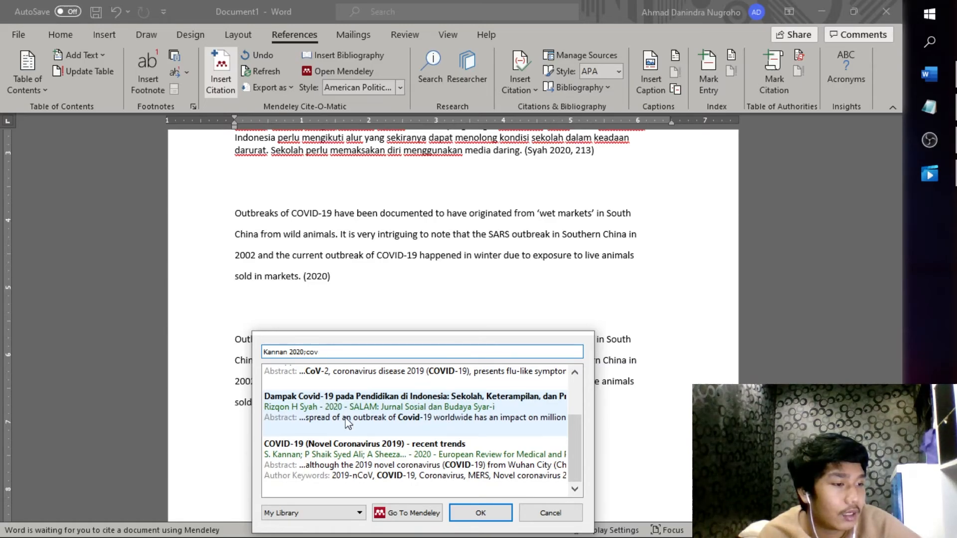
pyautogui.scroll(2, 349, 424)
pyautogui.click(338, 438)
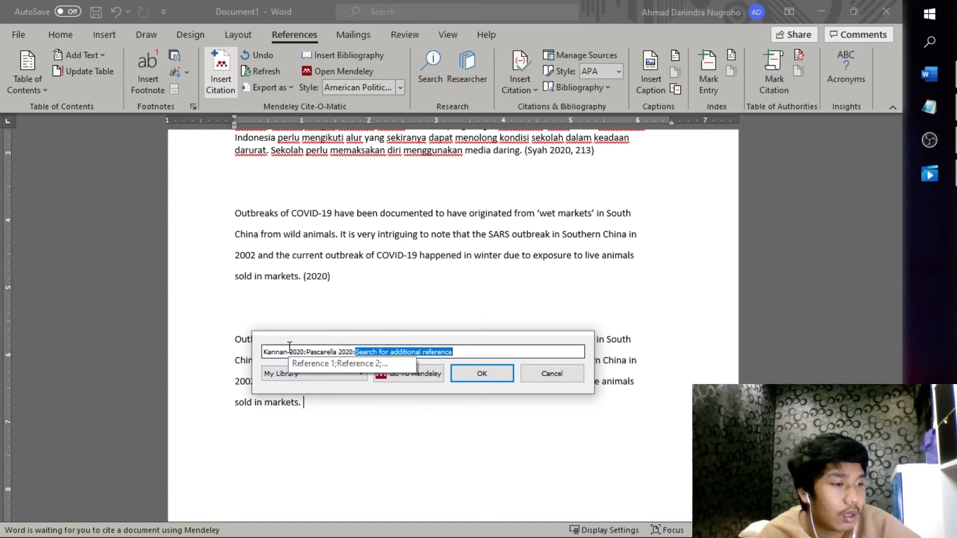
pyautogui.click(482, 374)
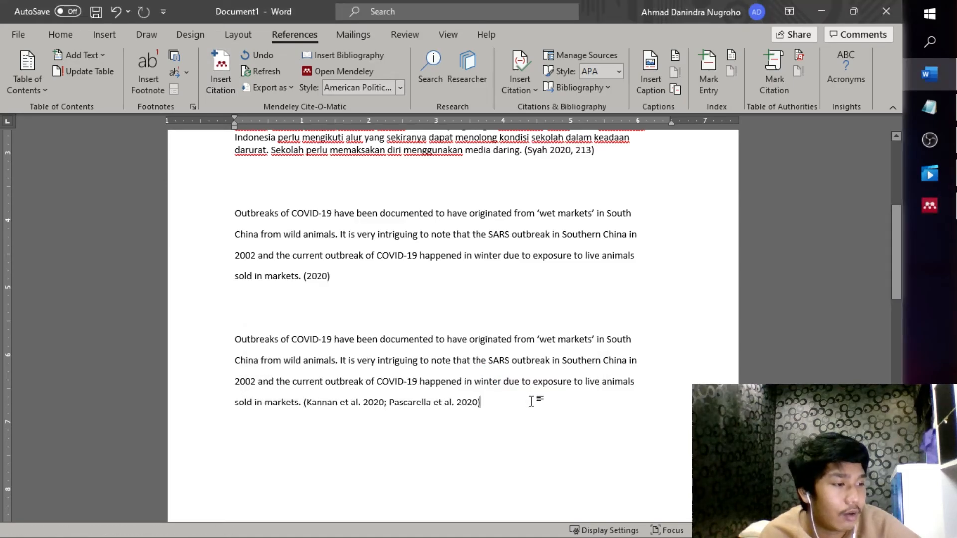
pyautogui.moveTo(480, 403); pyautogui.dragTo(304, 402)
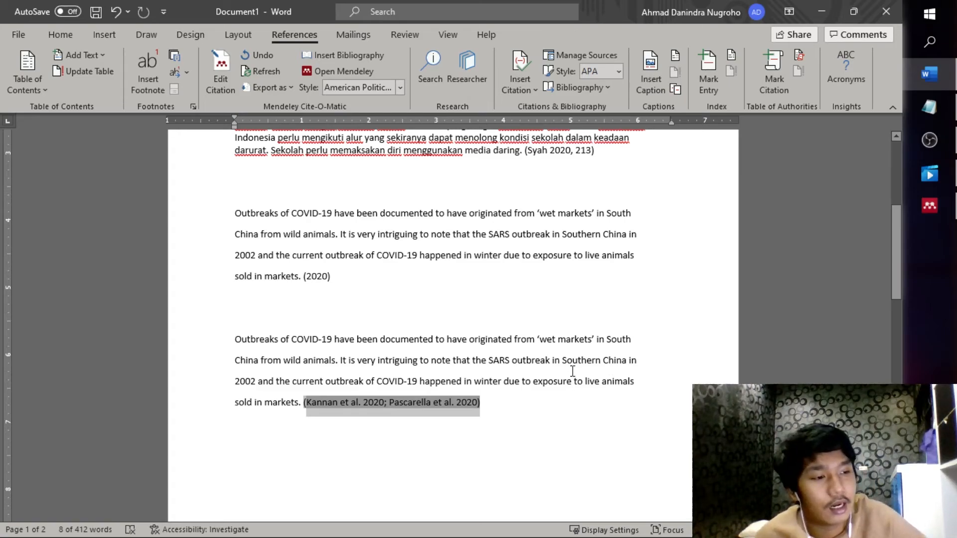
# Switch the Mendeley citation style to IEEE and check the [2, p. 213] and [3] citations
pyautogui.click(562, 405)
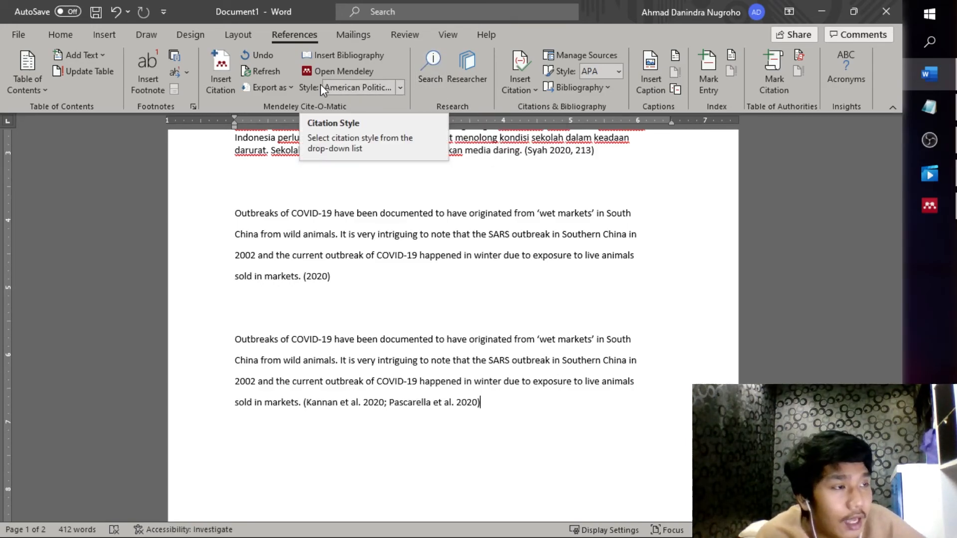
pyautogui.click(401, 87)
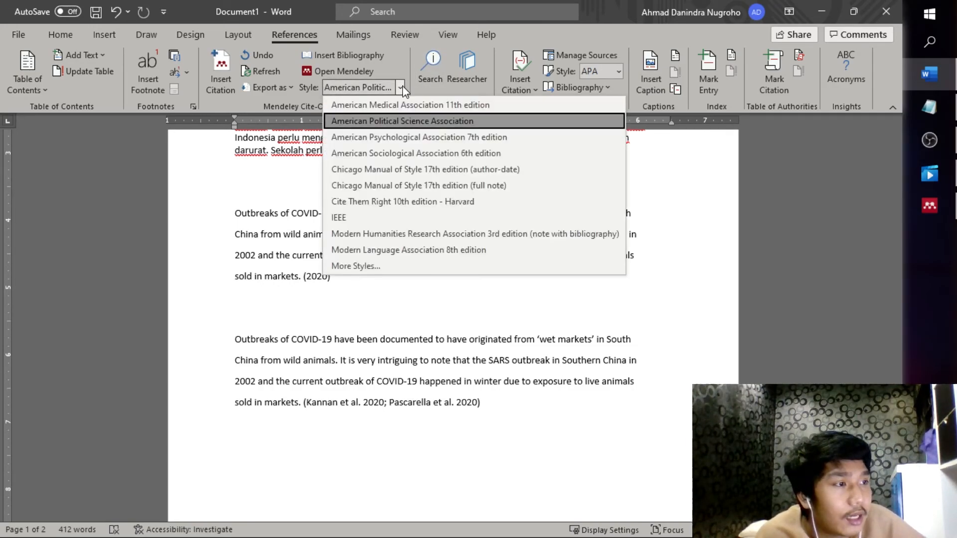
pyautogui.scroll(3, 623, 310)
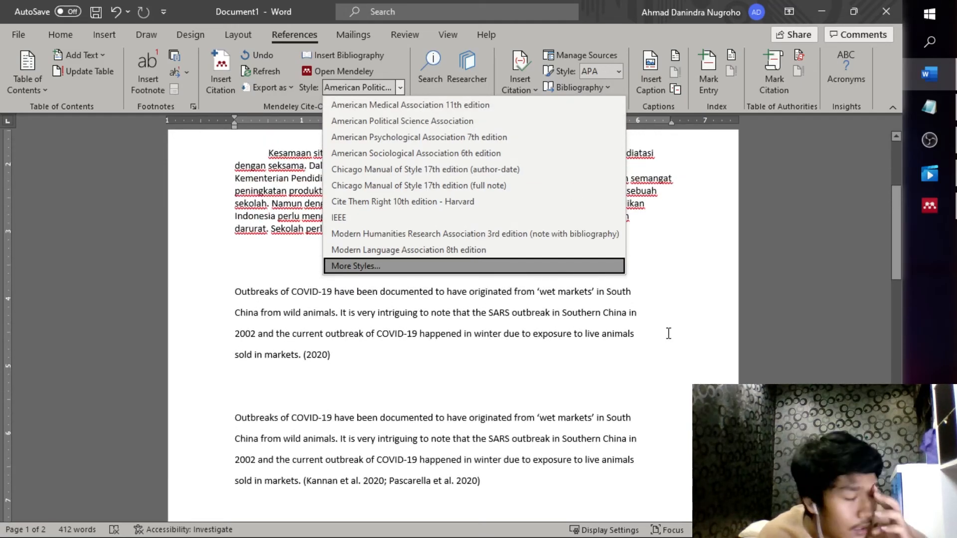
pyautogui.click(503, 220)
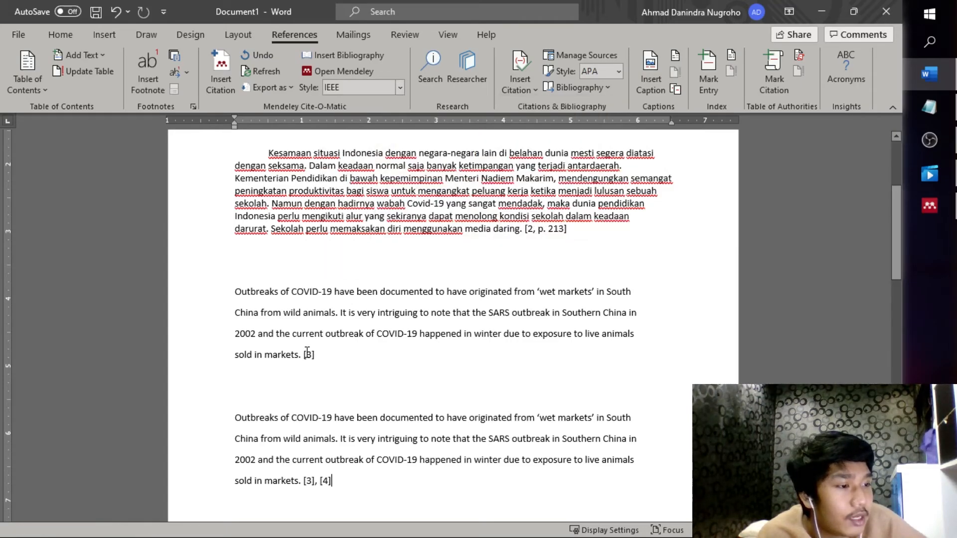
pyautogui.click(557, 230)
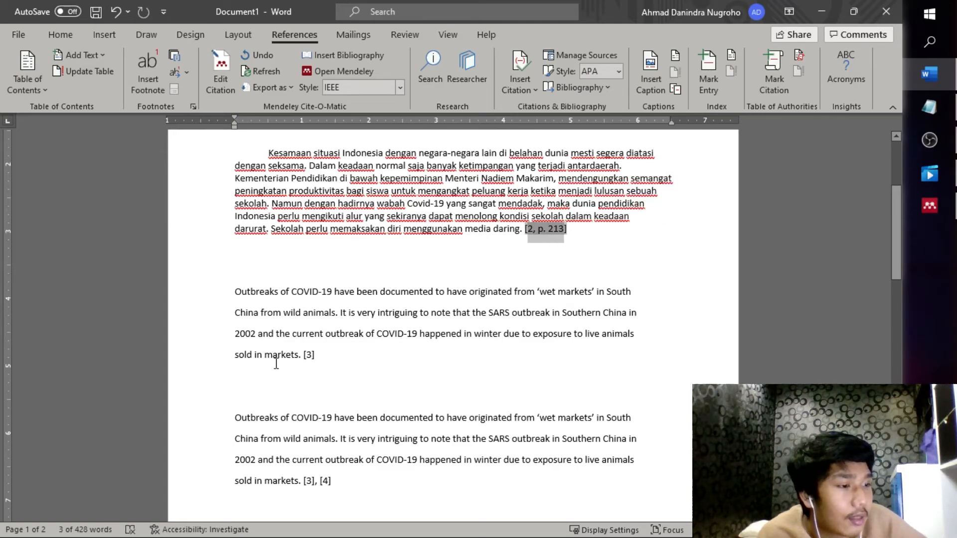
pyautogui.click(307, 355)
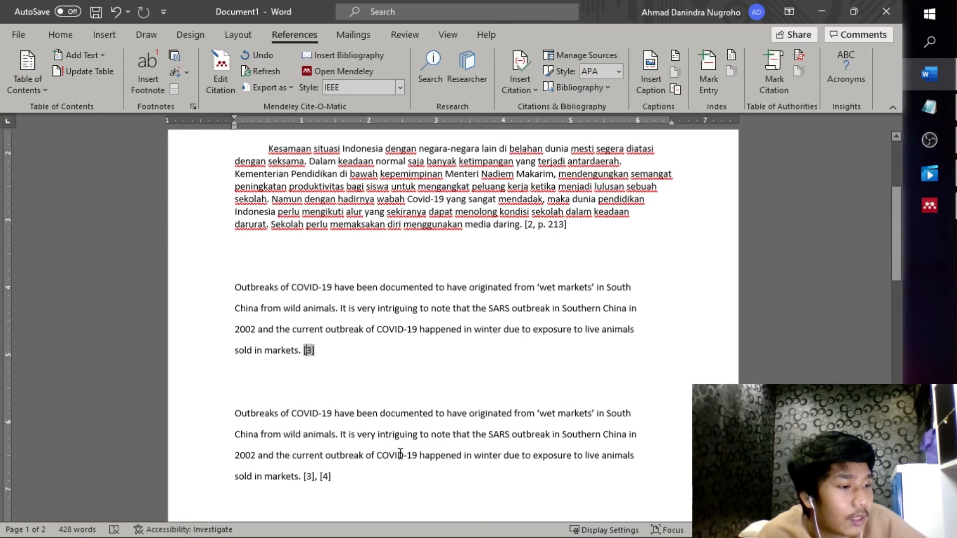
pyautogui.scroll(-3, 423, 419)
pyautogui.scroll(4, 394, 200)
# Reformat the citations in Chicago author-date, then in American Sociological Association style
pyautogui.click(400, 87)
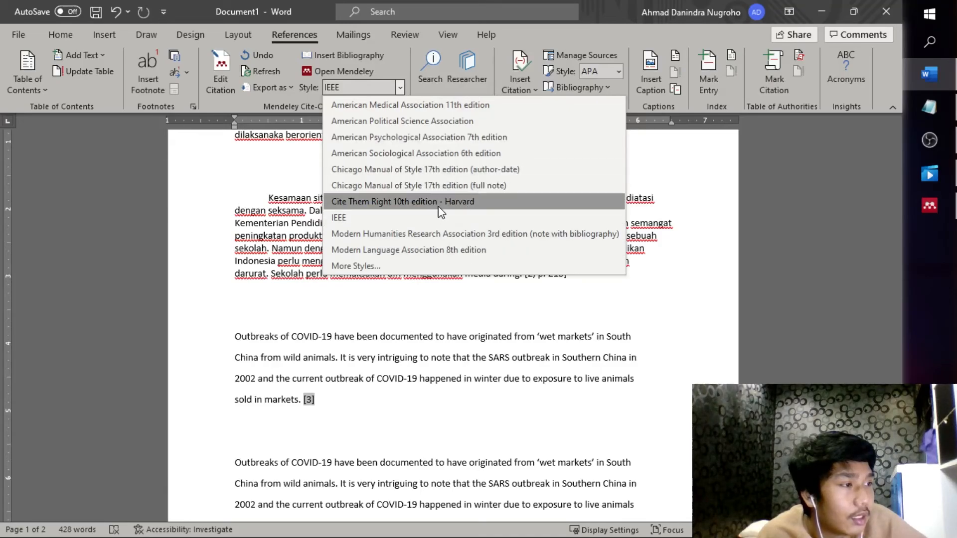
pyautogui.click(462, 163)
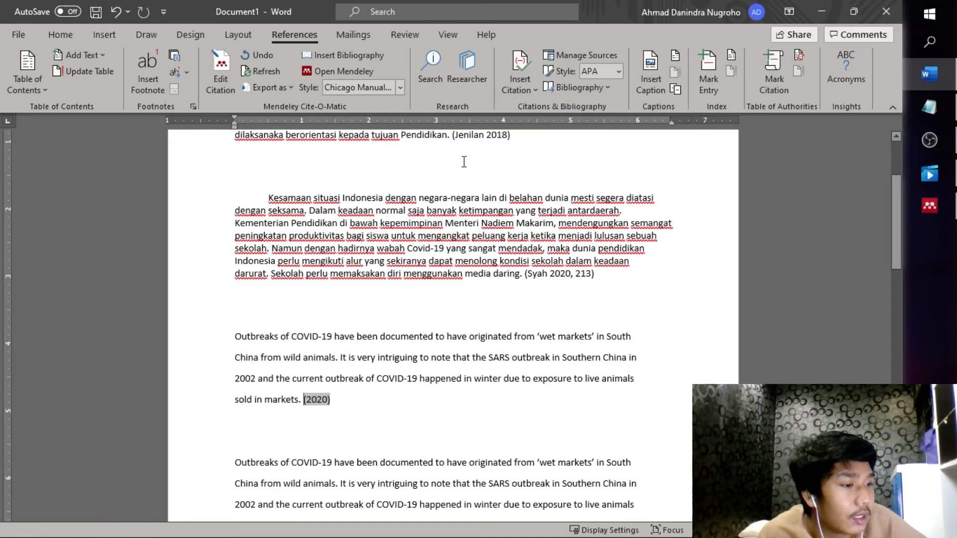
pyautogui.click(380, 85)
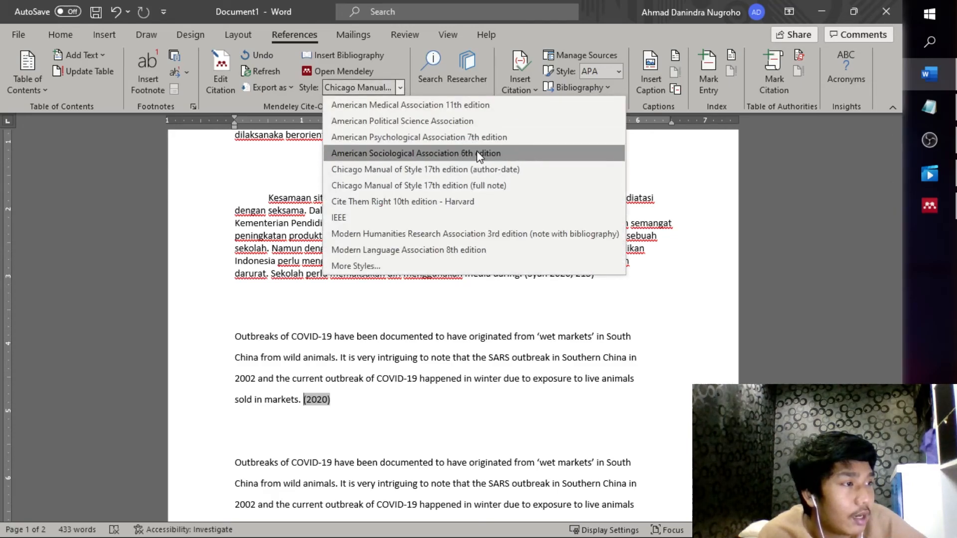
pyautogui.click(429, 154)
pyautogui.scroll(-3, 516, 244)
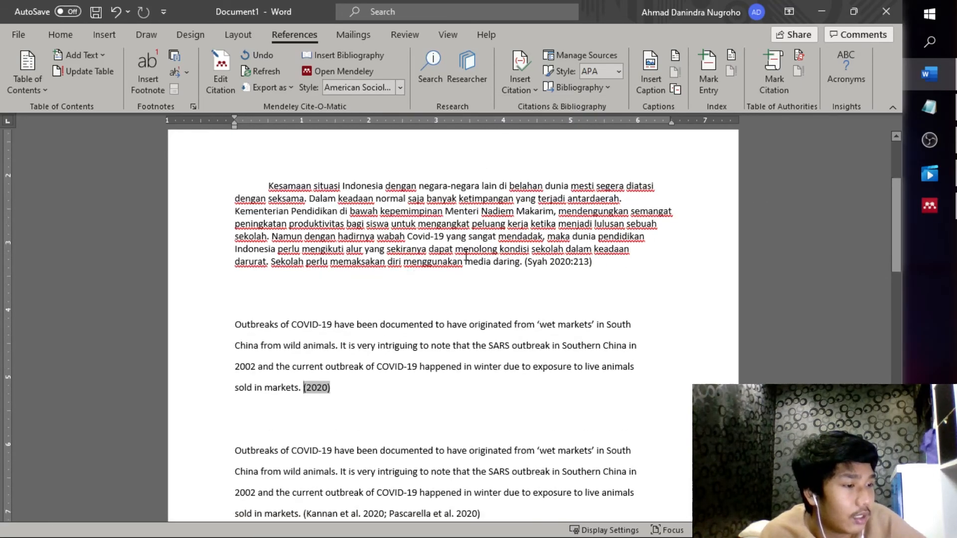
# Try APA 7th edition, then return the citations to Chicago author-date style
pyautogui.click(399, 88)
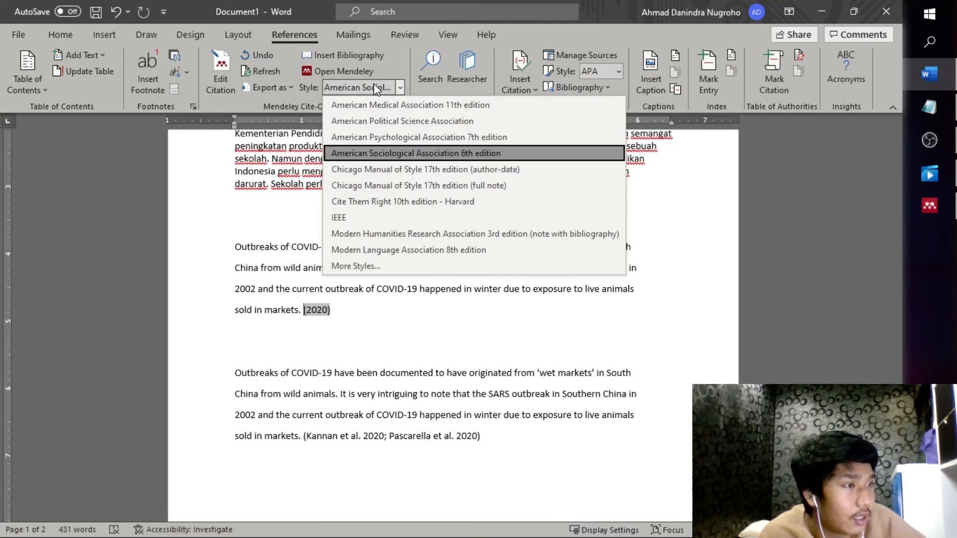
pyautogui.click(414, 138)
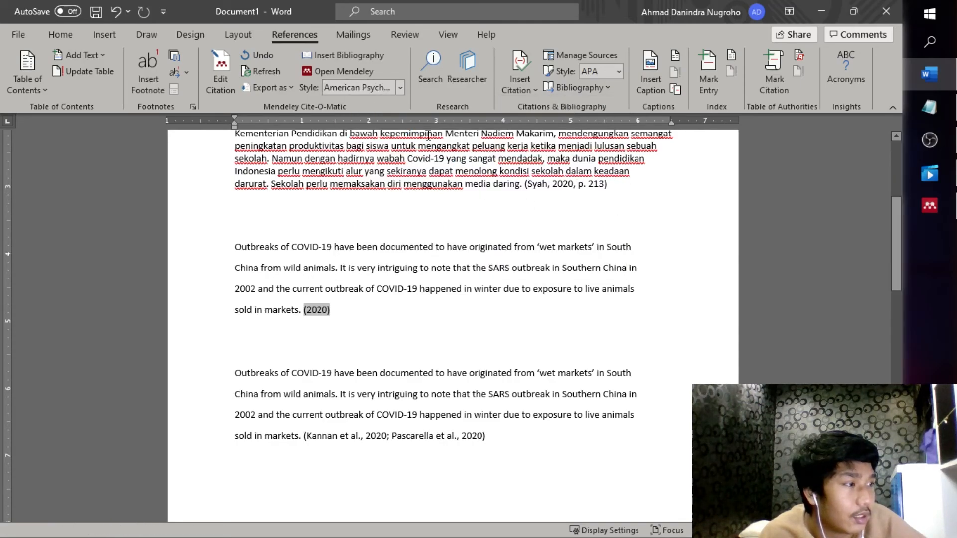
pyautogui.click(399, 87)
pyautogui.click(413, 187)
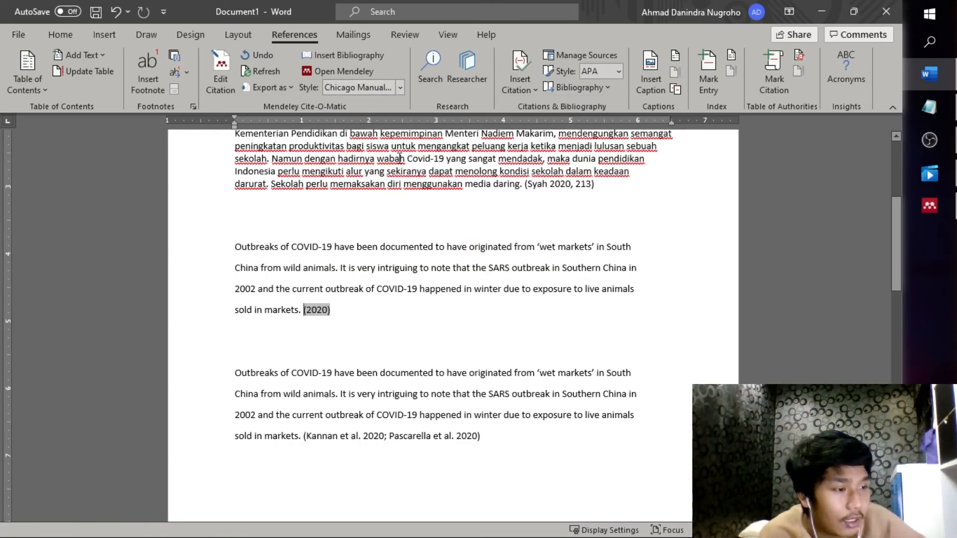
pyautogui.scroll(-5, 532, 316)
pyautogui.scroll(2, 538, 284)
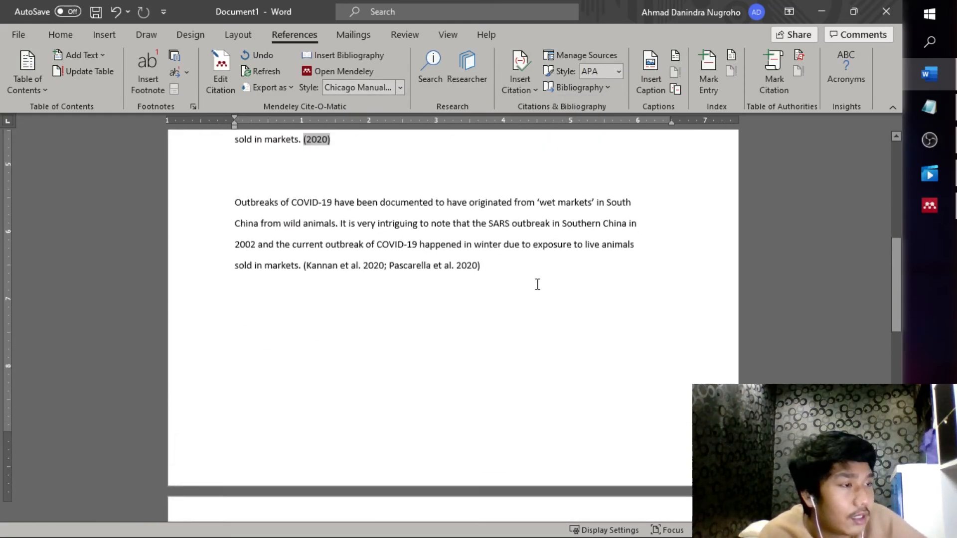
pyautogui.scroll(3, 537, 284)
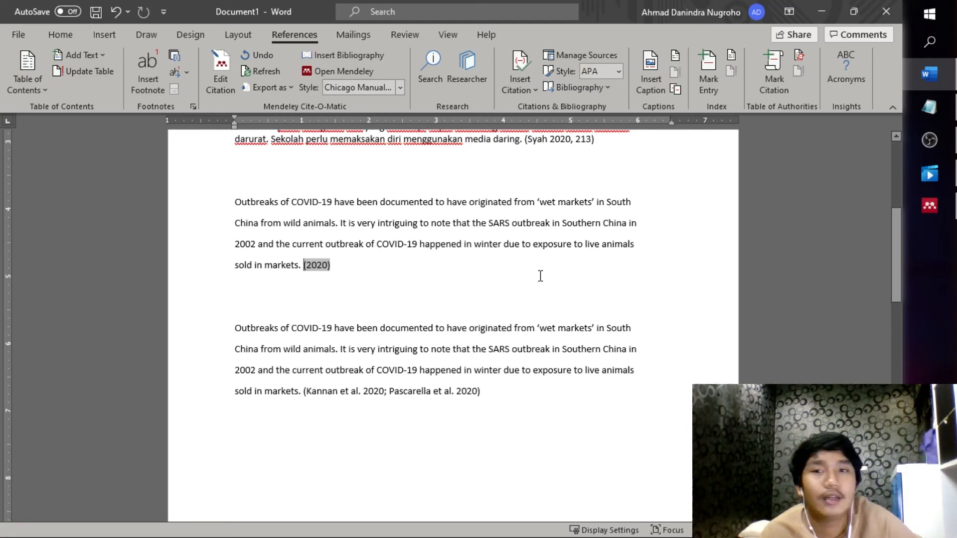
# Delete the four old reference entries and the leftover empty line under DAFTAR PUSTAKA
pyautogui.scroll(-2, 540, 276)
pyautogui.scroll(-10, 539, 279)
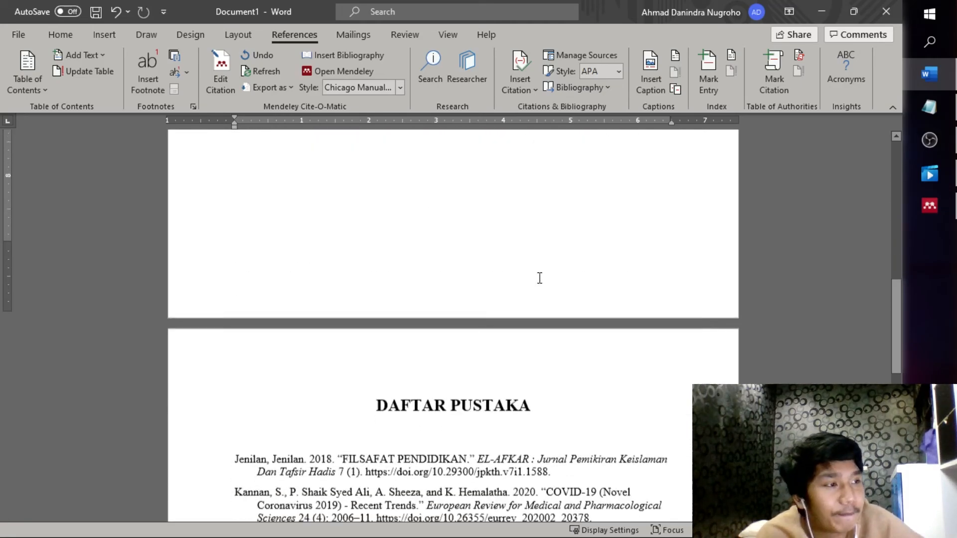
pyautogui.scroll(2, 535, 287)
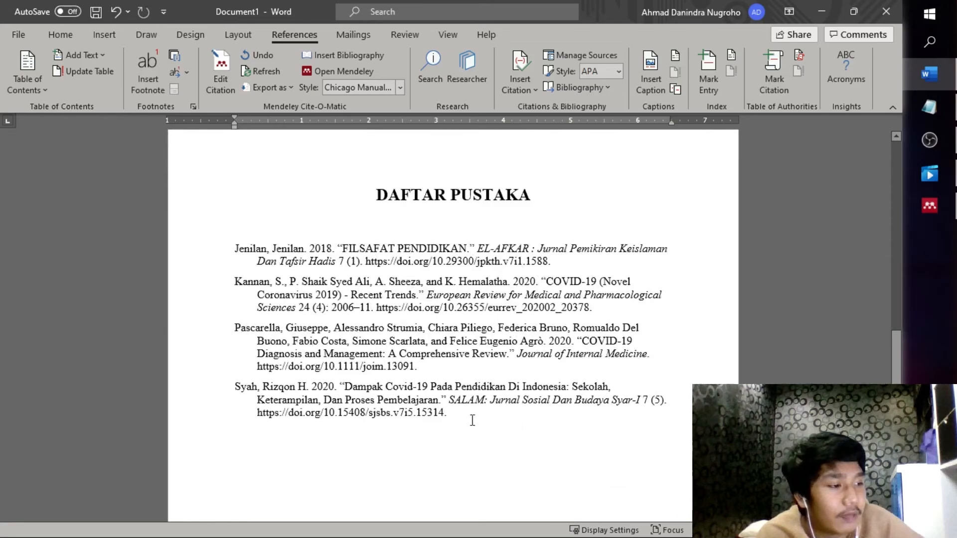
pyautogui.moveTo(473, 420); pyautogui.dragTo(238, 251)
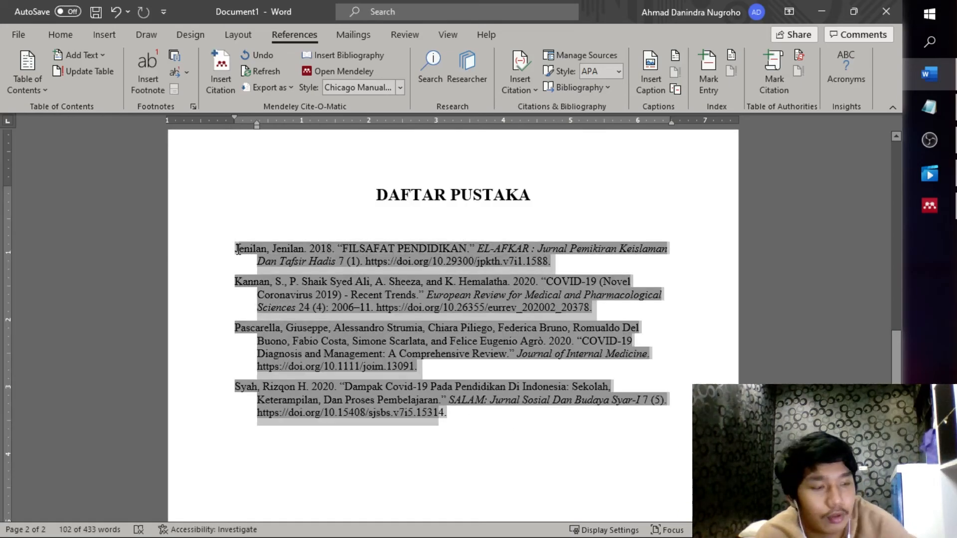
pyautogui.press('Delete')
pyautogui.press('Delete')
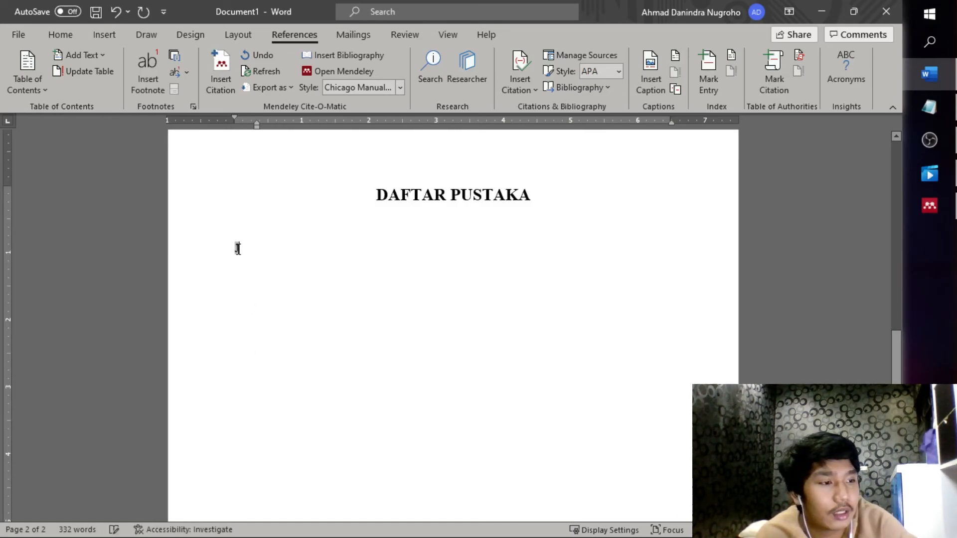
pyautogui.click(286, 247)
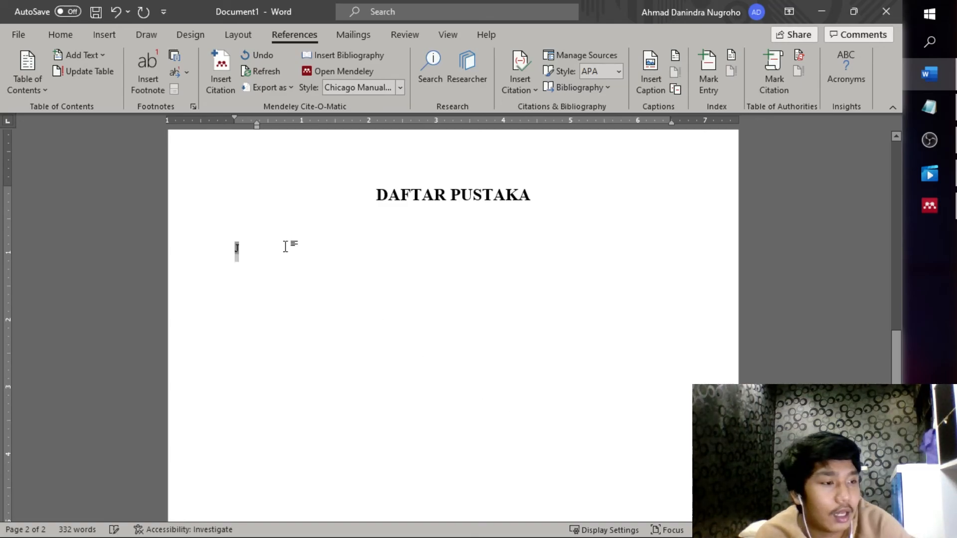
pyautogui.press('Delete')
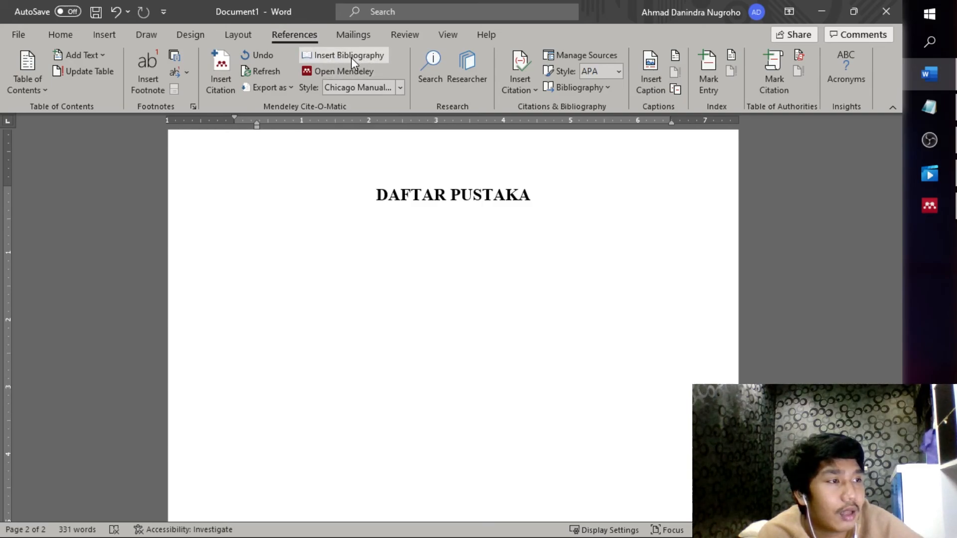
# Insert a Mendeley bibliography under the DAFTAR PUSTAKA heading
pyautogui.click(367, 61)
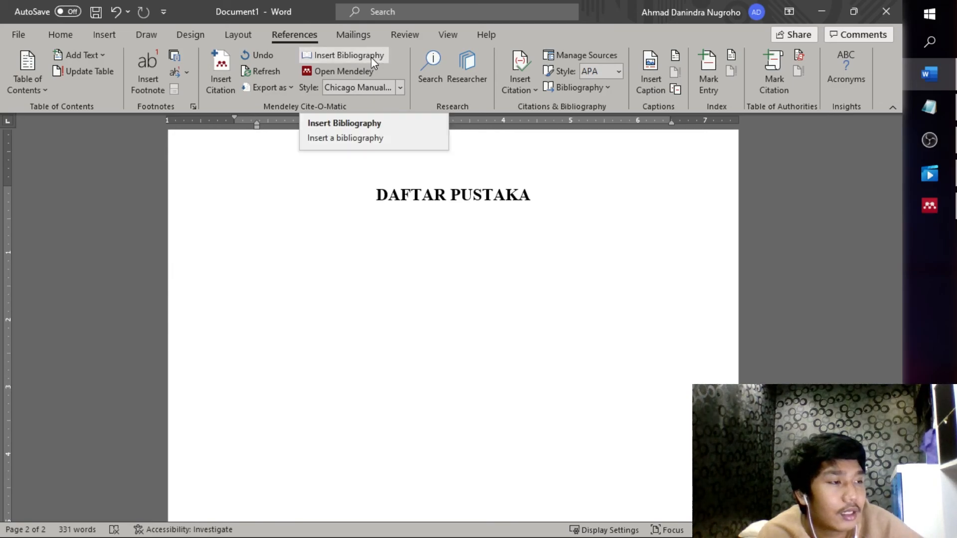
pyautogui.click(371, 57)
pyautogui.scroll(-3, 616, 265)
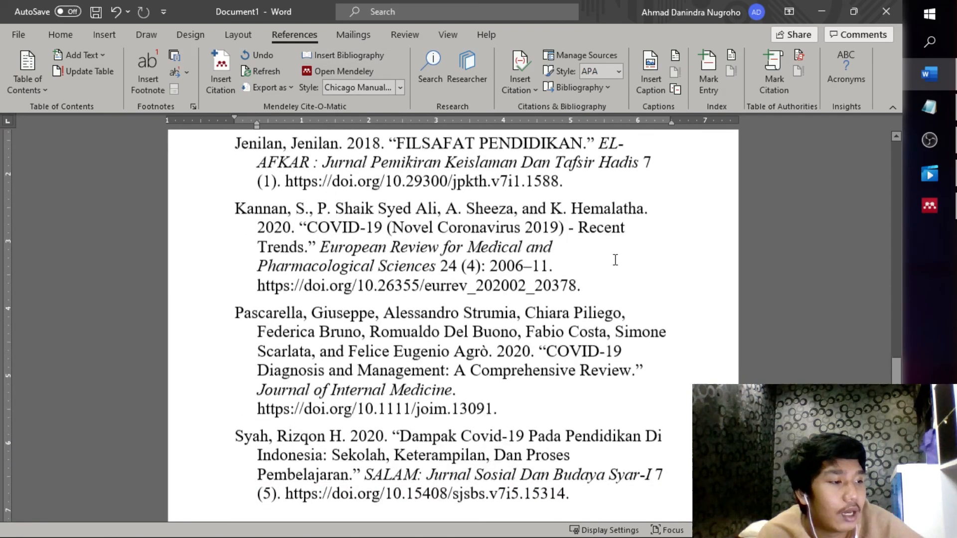
pyautogui.scroll(2, 595, 291)
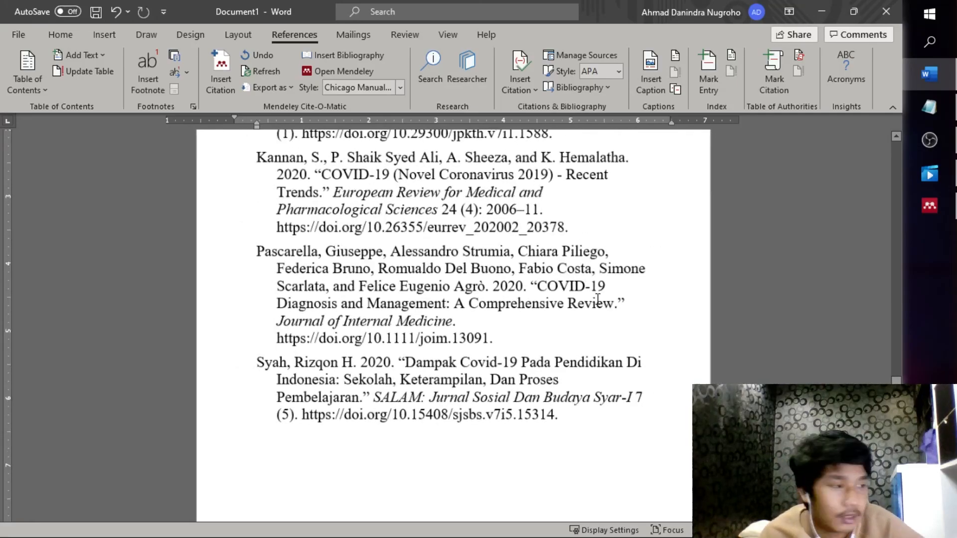
pyautogui.scroll(-4, 598, 299)
# Reduce the bibliography's font size from 18 to 11 pt
pyautogui.moveTo(690, 417); pyautogui.dragTo(505, 171)
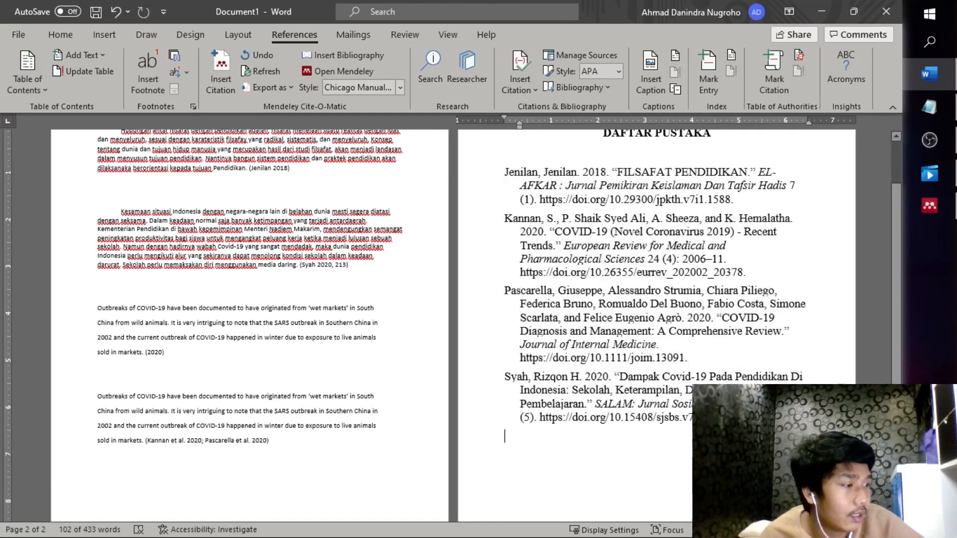
pyautogui.doubleClick(480, 167)
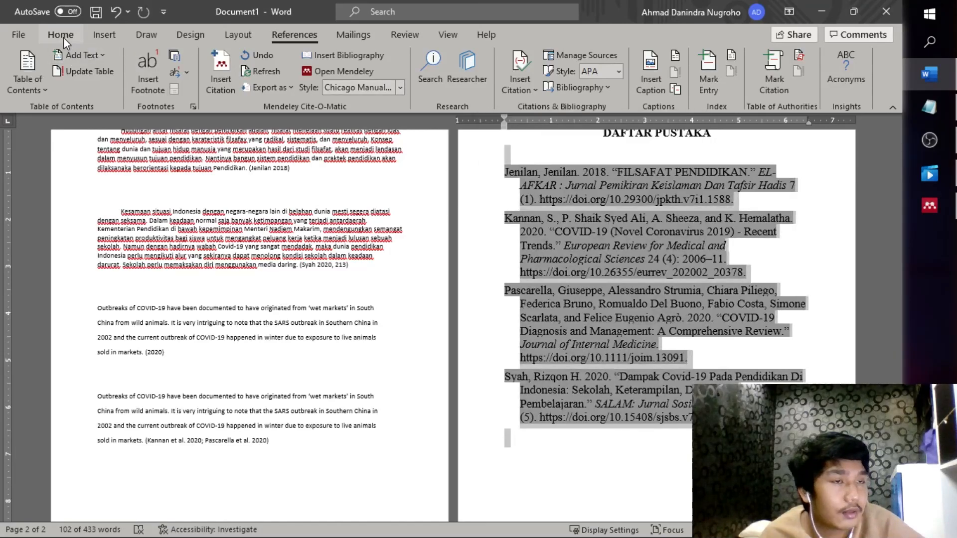
pyautogui.click(20, 35)
pyautogui.click(12, 39)
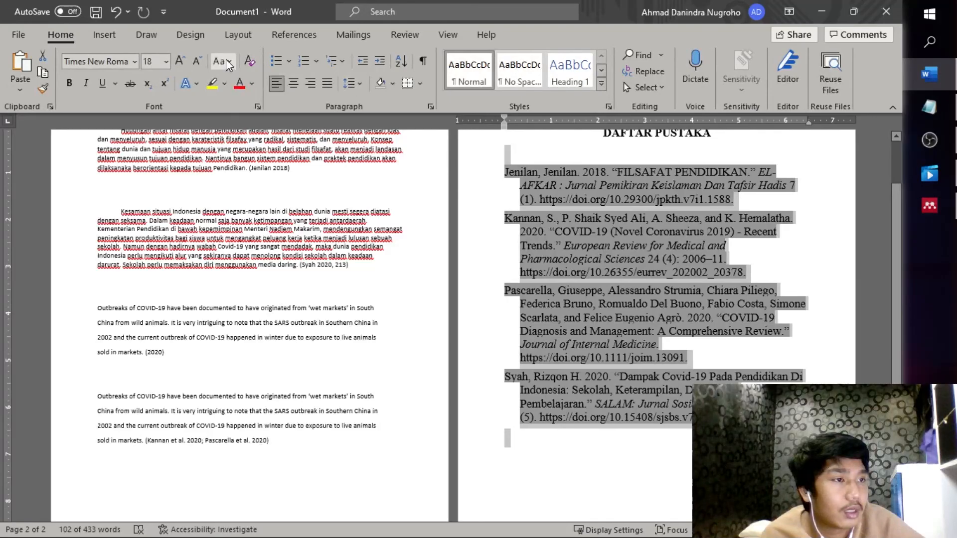
pyautogui.click(197, 61)
pyautogui.click(198, 64)
pyautogui.click(197, 62)
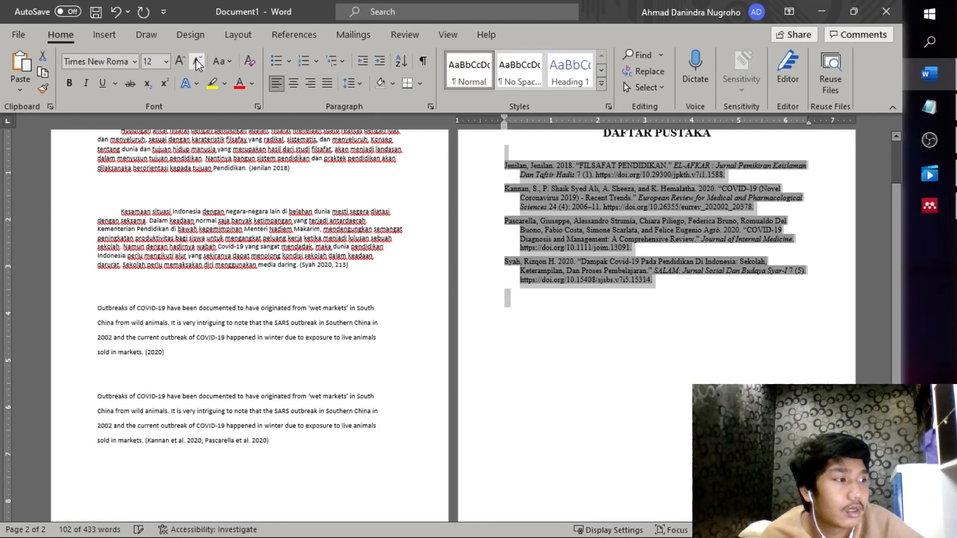
pyautogui.click(198, 62)
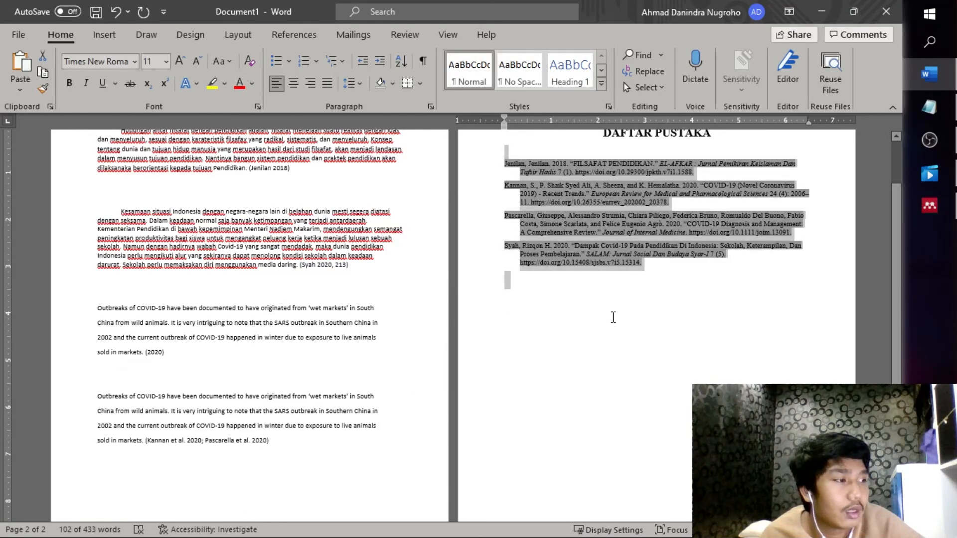
pyautogui.keyDown('ctrl'); pyautogui.scroll(5, 611, 319); pyautogui.keyUp('ctrl')
# Add one blank line below the DAFTAR PUSTAKA heading
pyautogui.press('Left')
pyautogui.scroll(1, 514, 275)
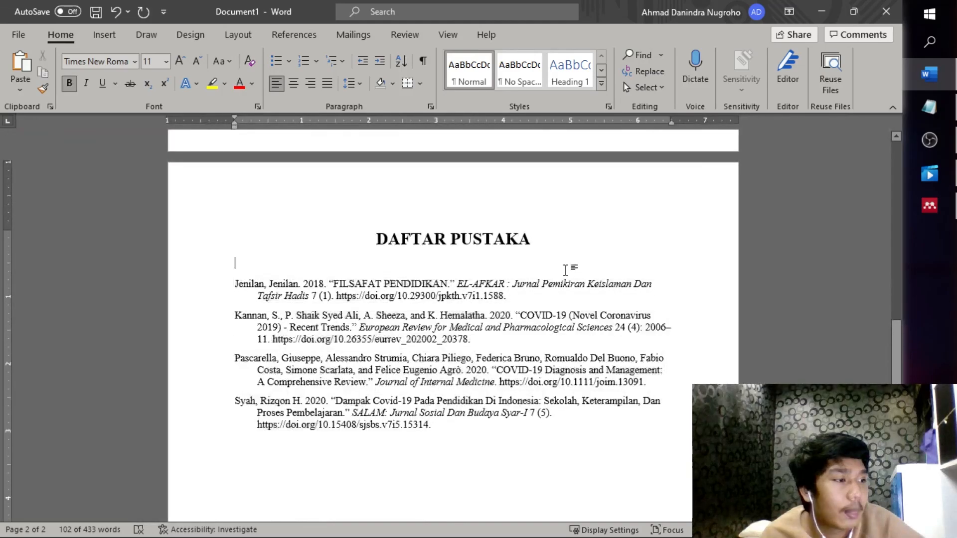
pyautogui.click(549, 242)
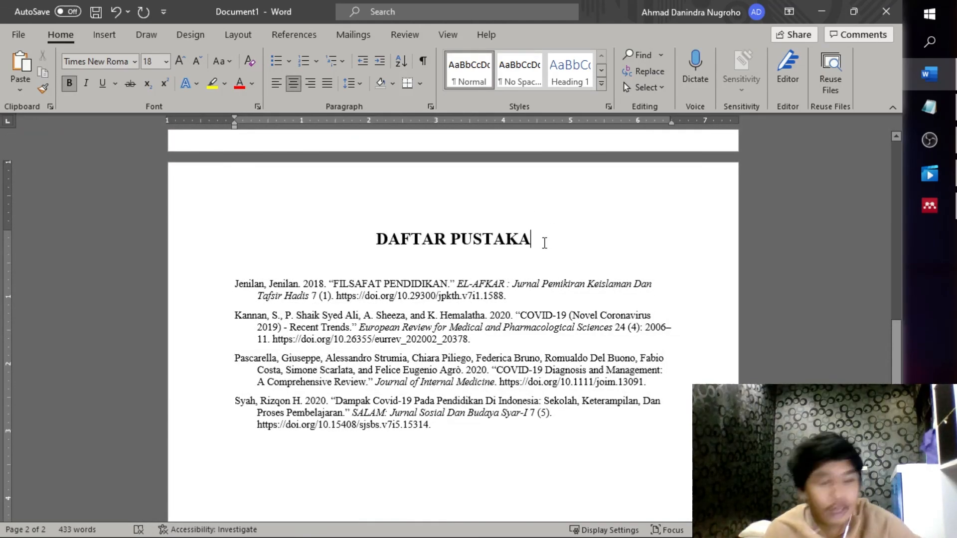
pyautogui.press('Return')
pyautogui.press('Return')
pyautogui.press('BackSpace')
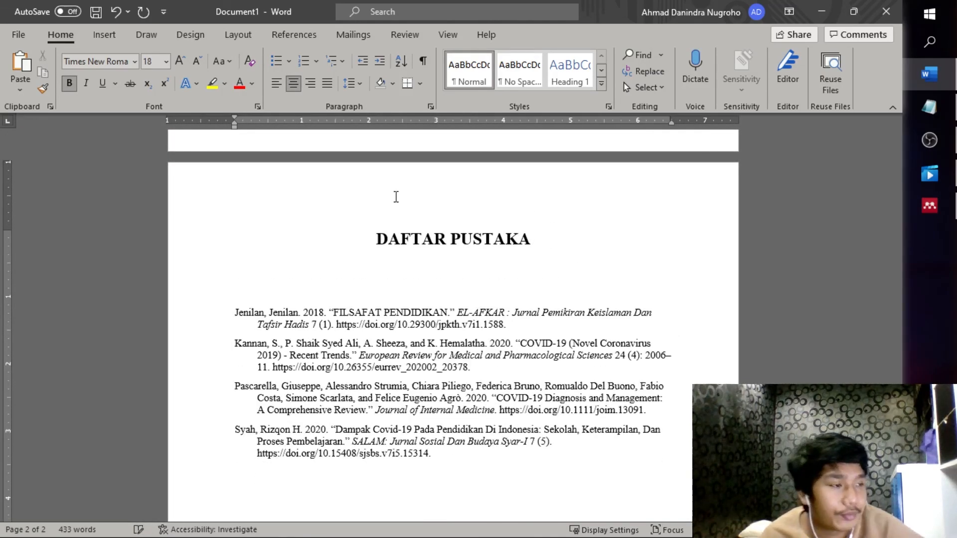